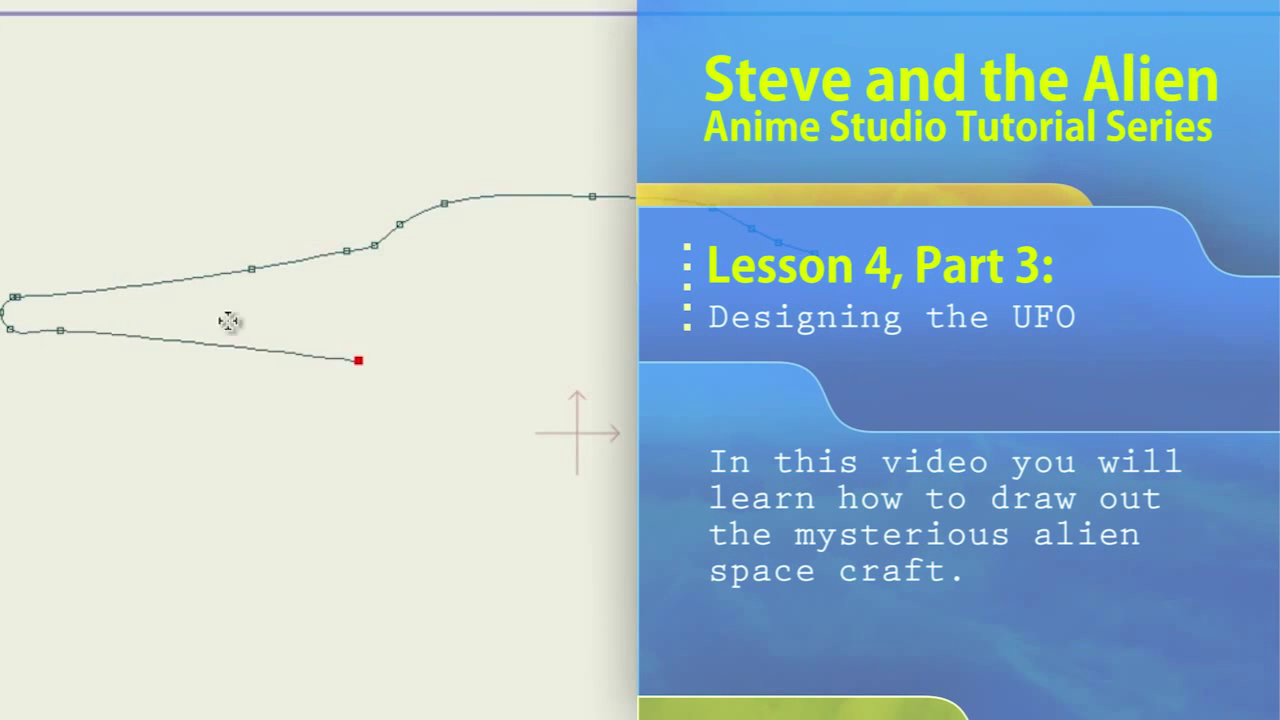
Step: Create a new group layer named UFO
left_click(40, 337)
left_click_drag(40, 337, 368, 365)
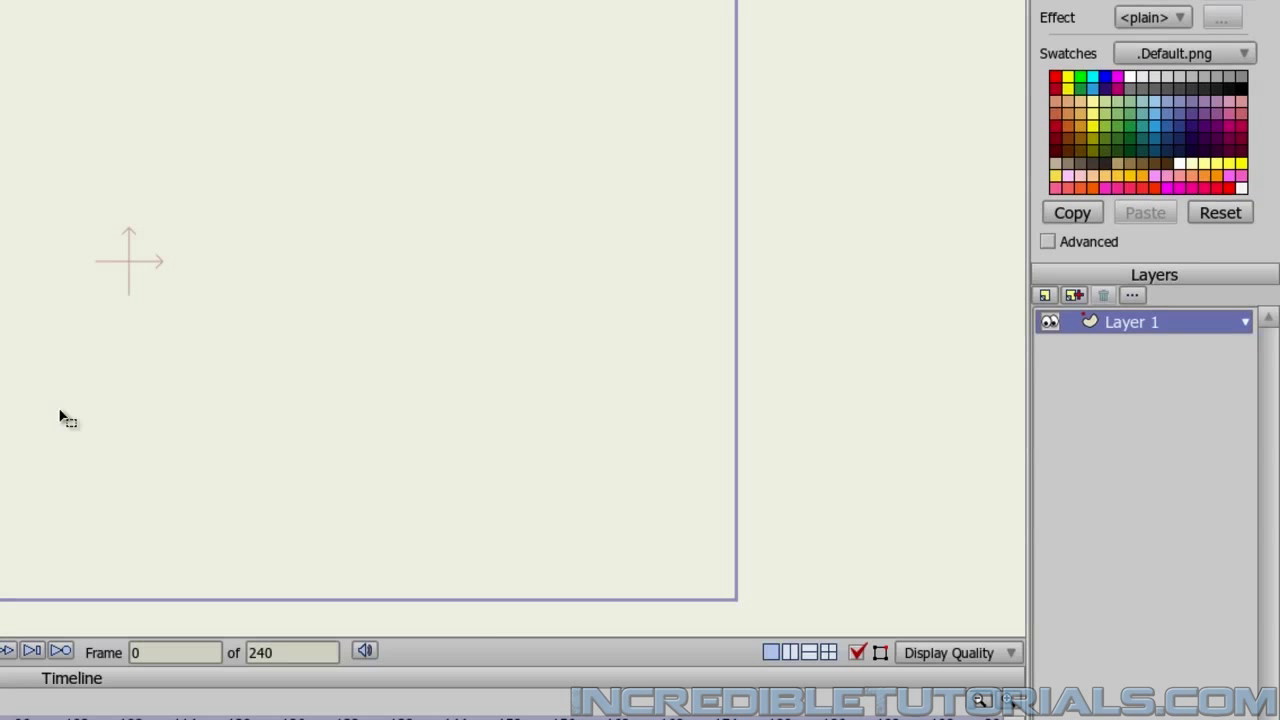
left_click(1045, 296)
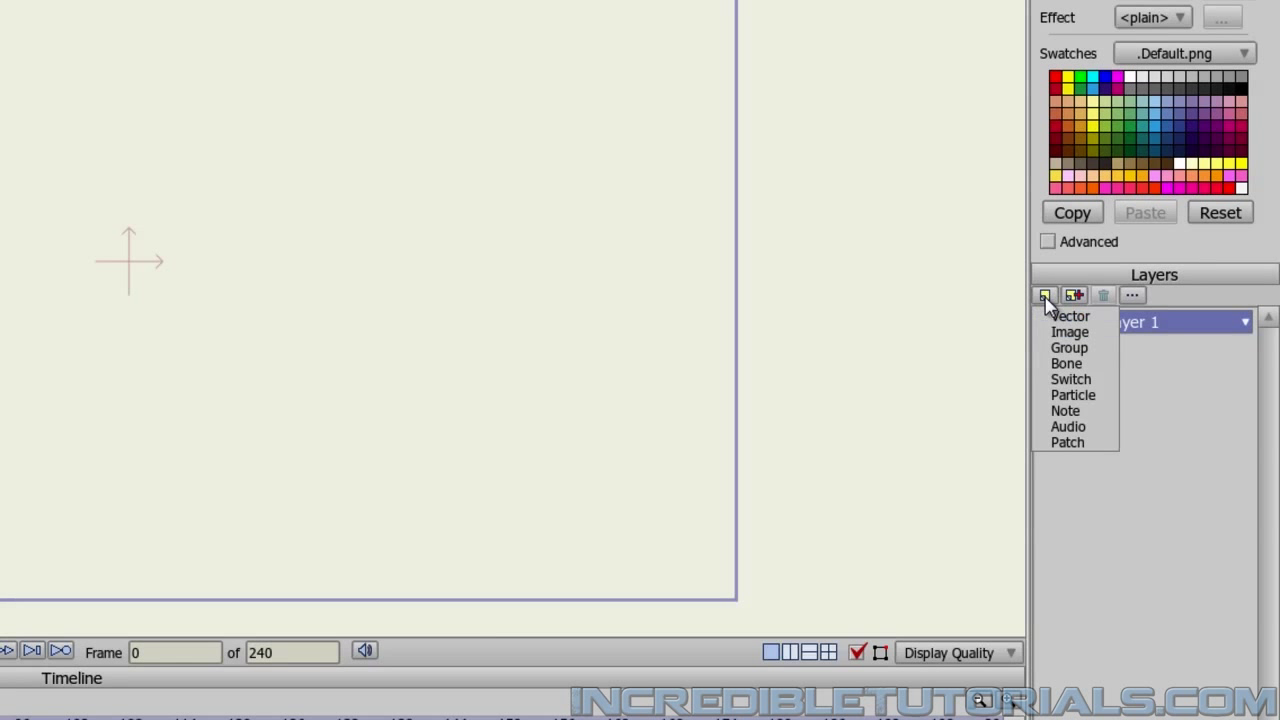
left_click(1069, 348)
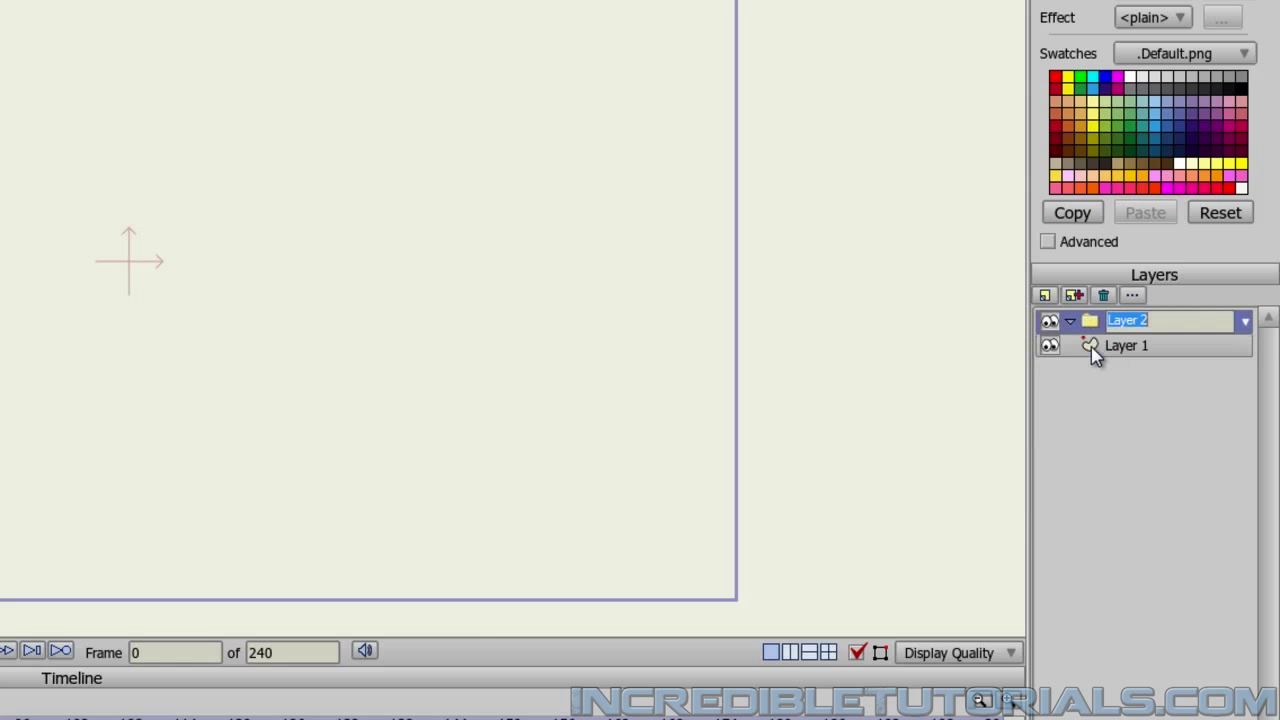
type("UFo")
key("BackSpace")
type("O")
key("Return")
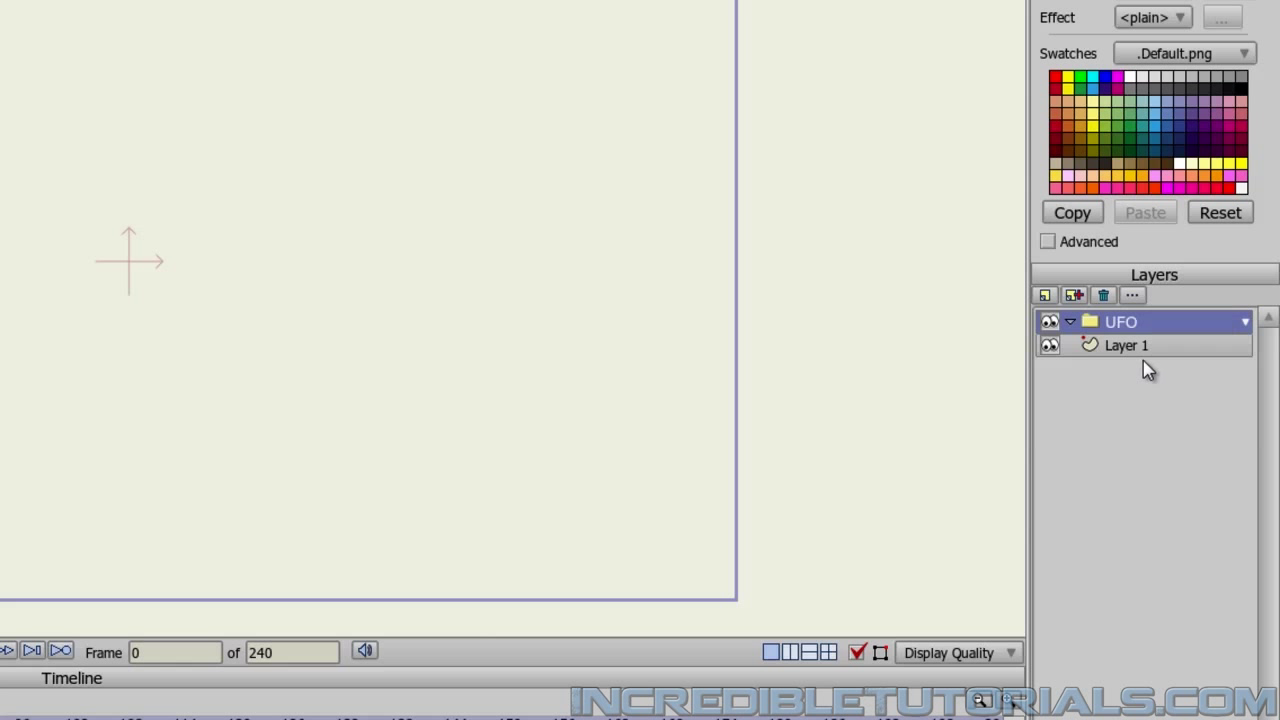
Step: Move Layer 1 into the UFO group and rename it Body
left_click(1136, 350)
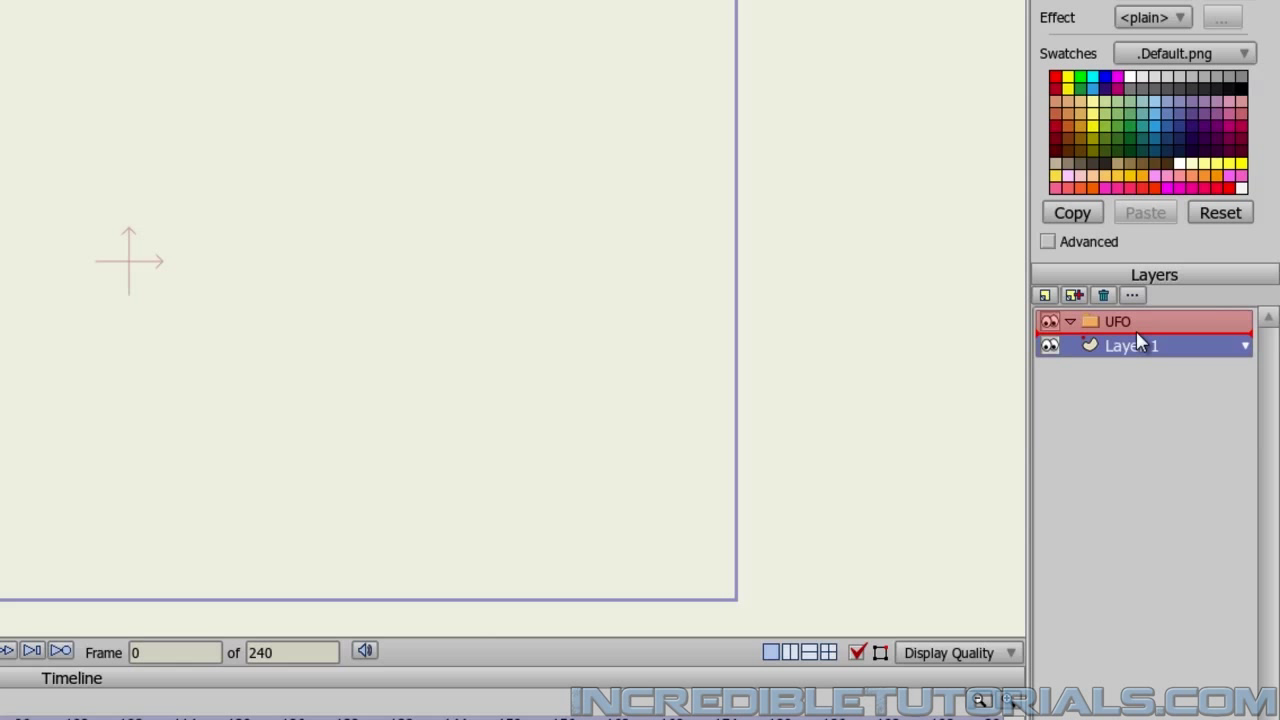
left_click_drag(1136, 341, 1137, 343)
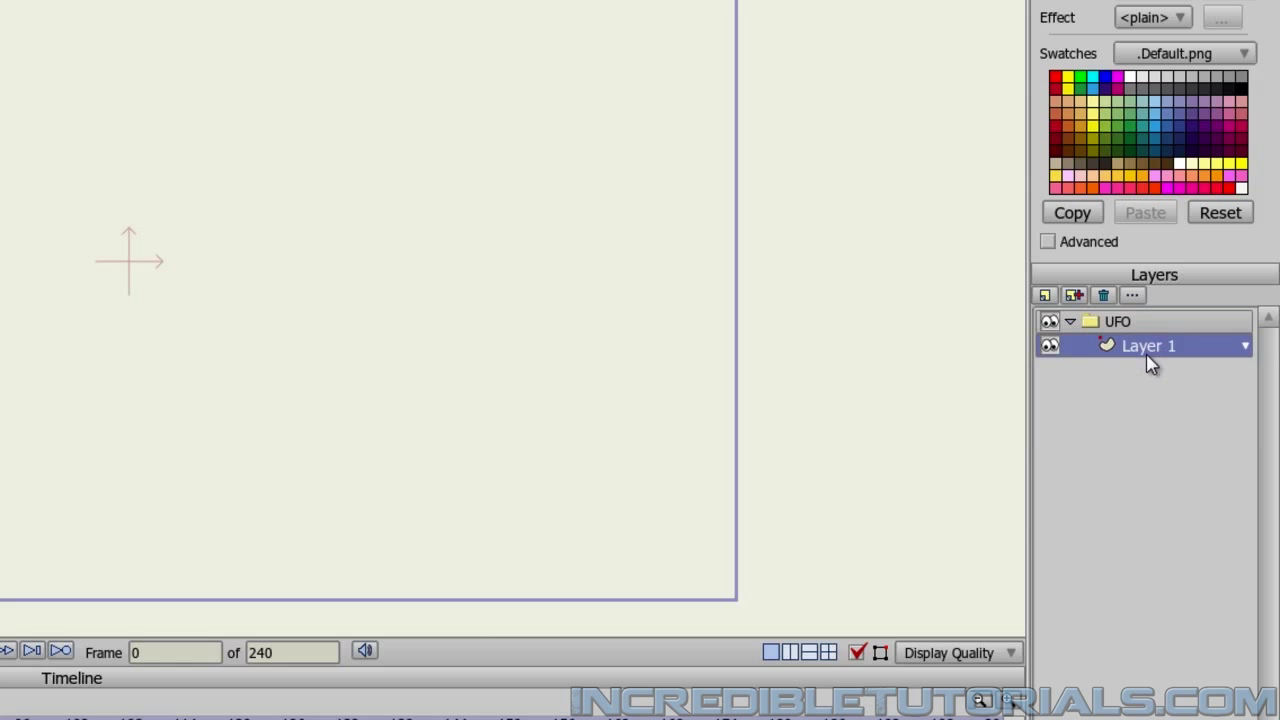
double_click(1150, 358)
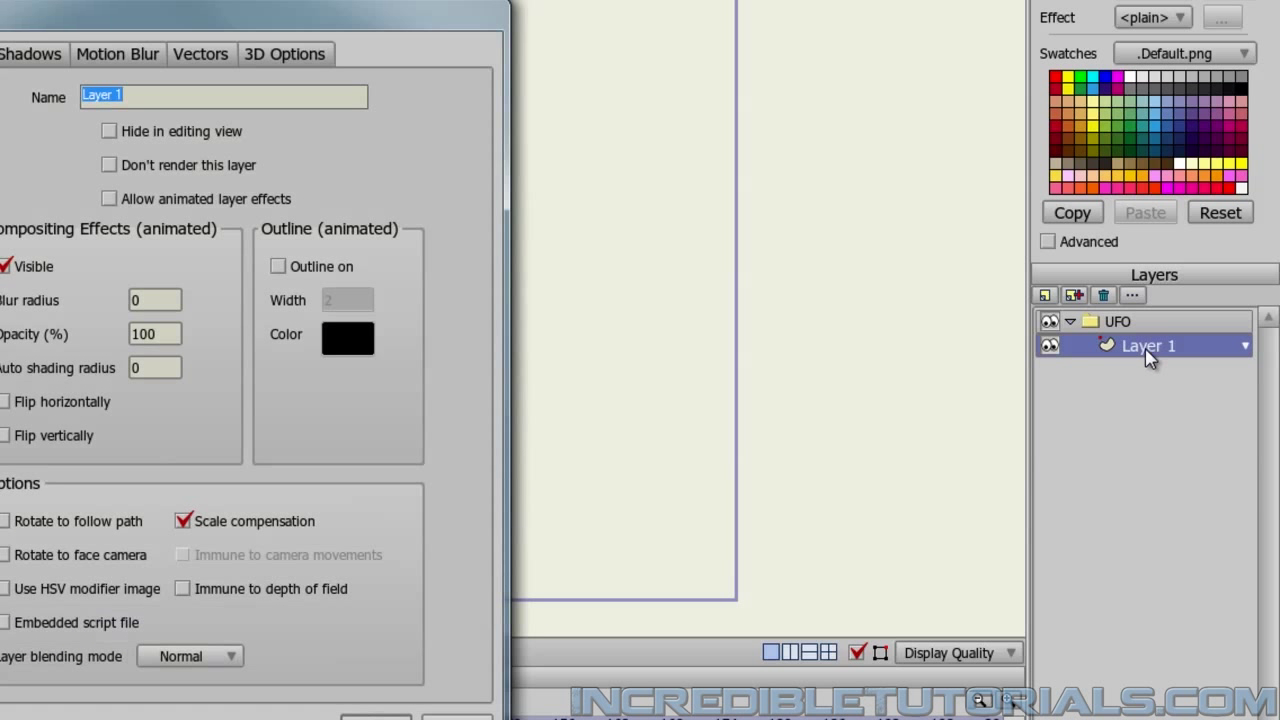
type("Body")
key("Return")
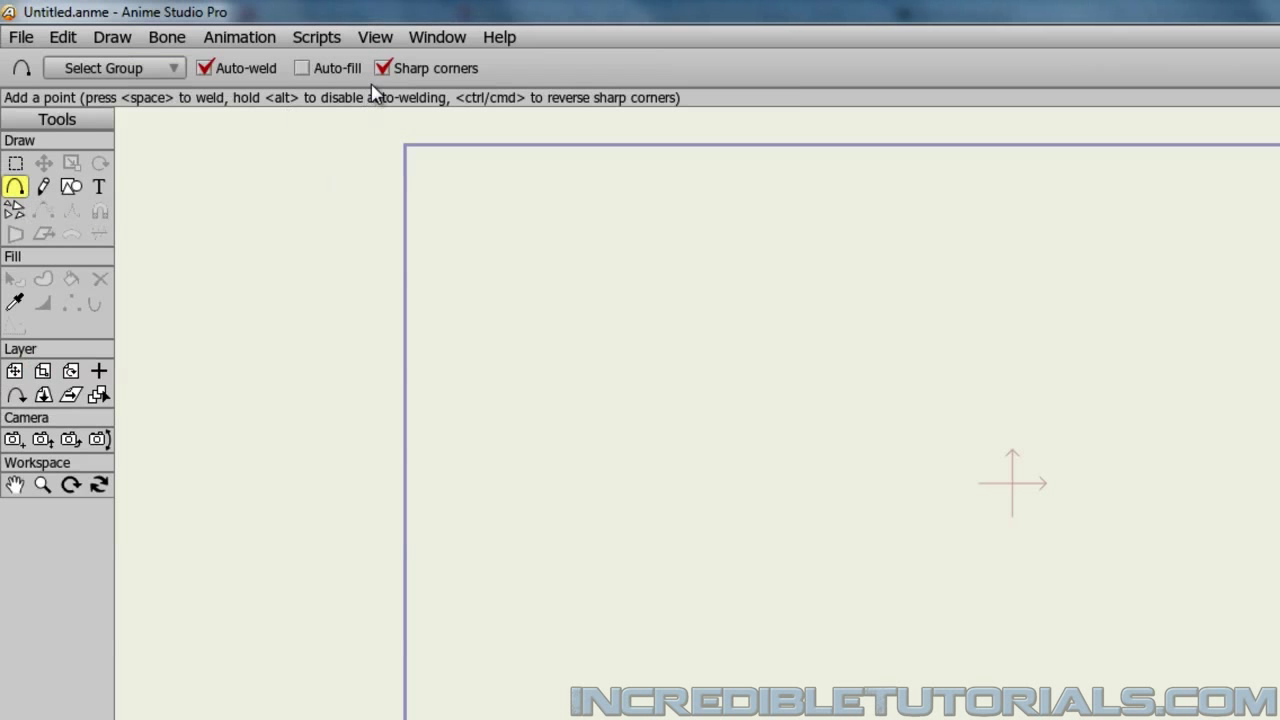
Step: Turn on Auto-fill, turn off Sharp corners, and set the outline colour to black
left_click(306, 70)
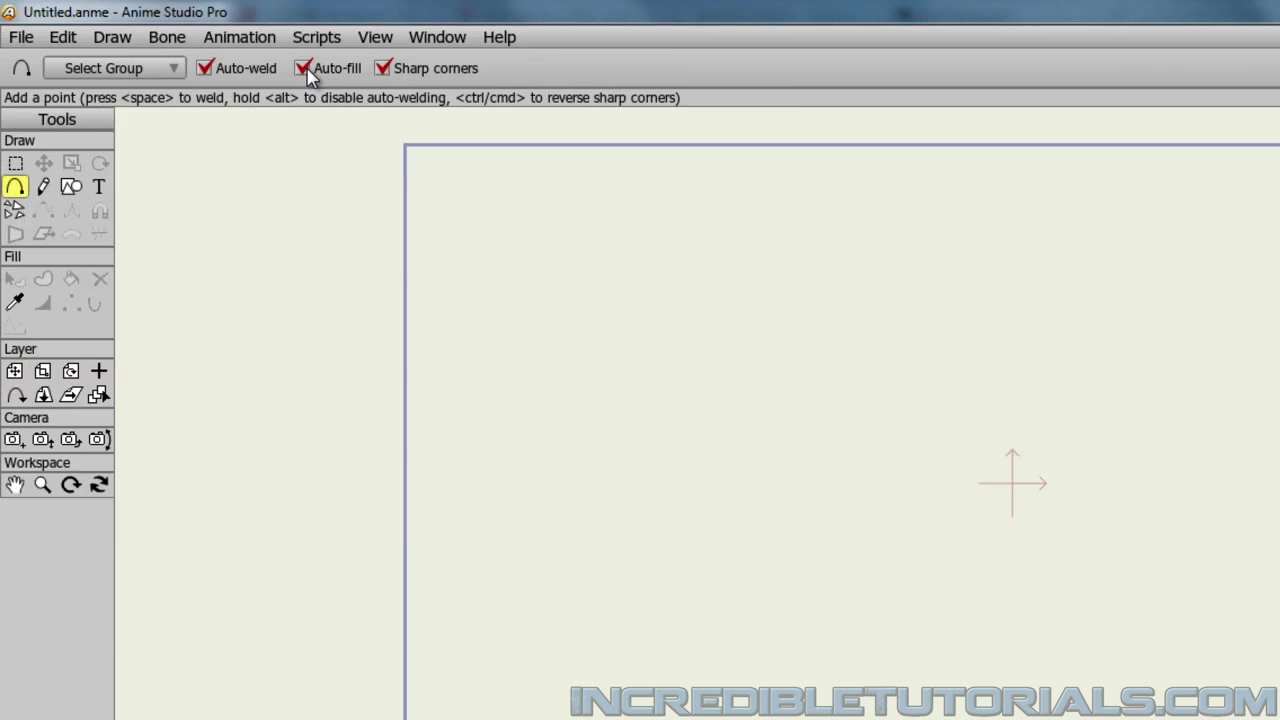
left_click(383, 69)
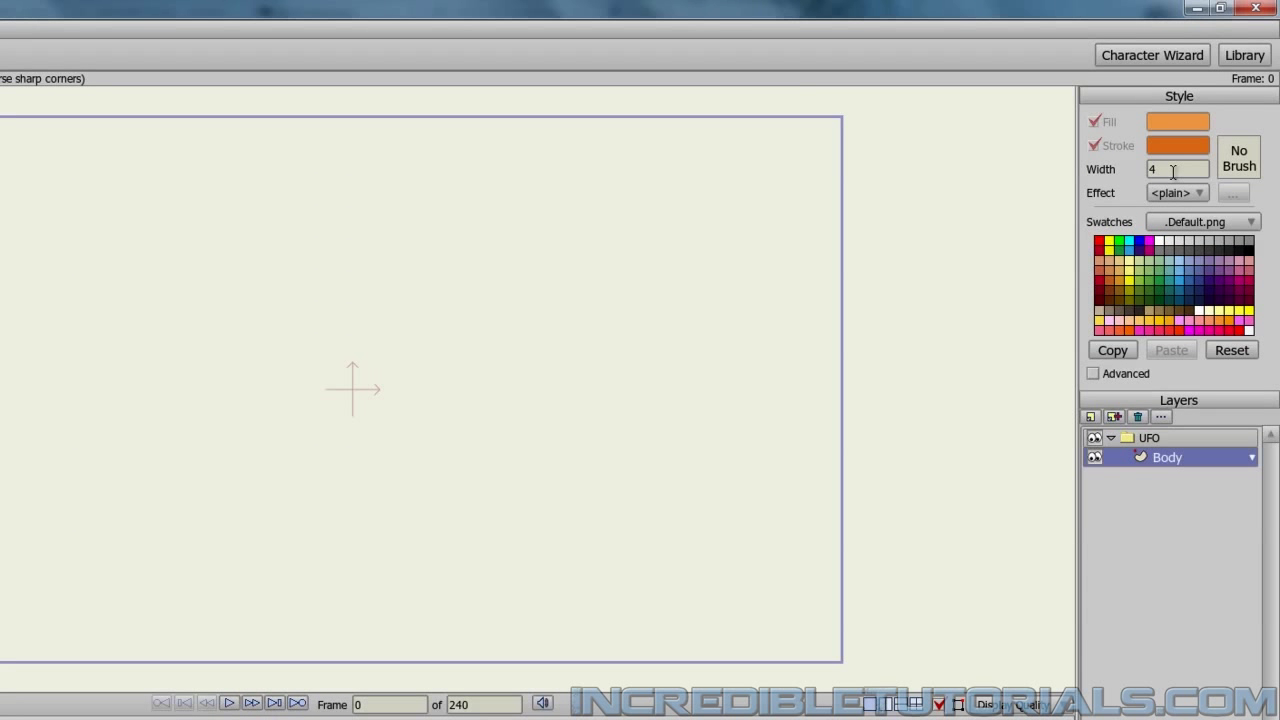
left_click(1173, 171)
left_click(1180, 146)
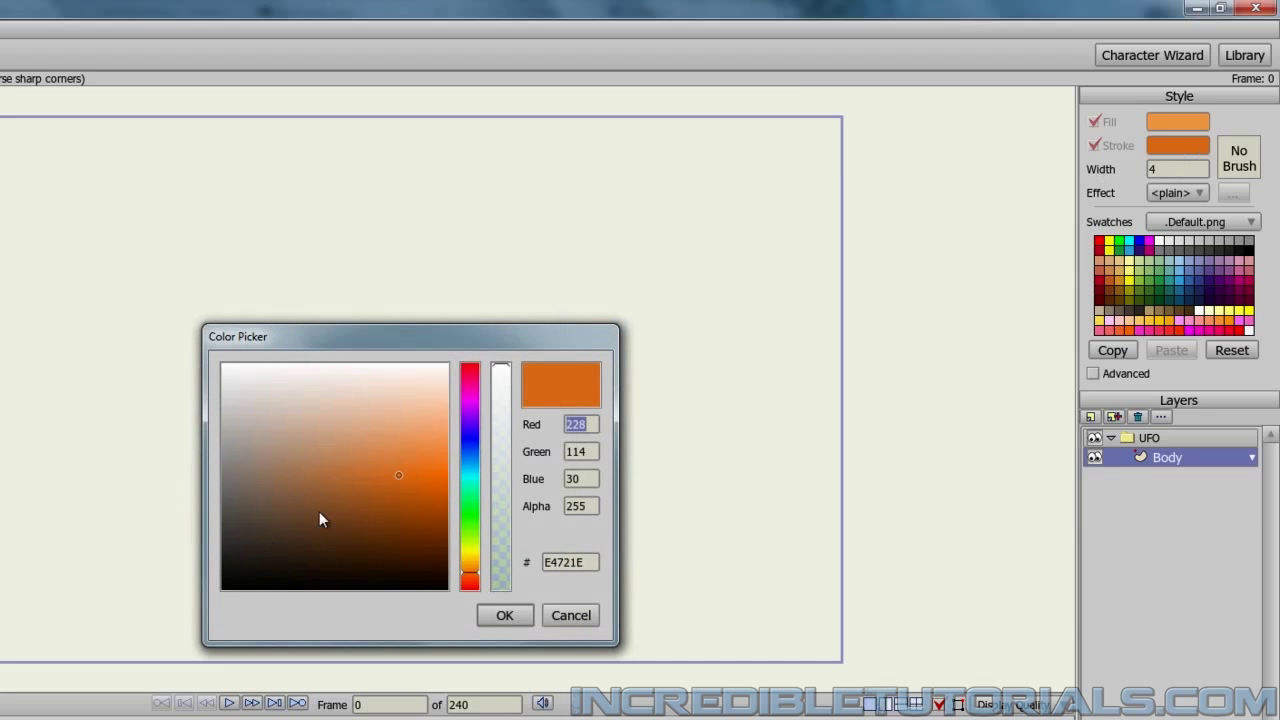
left_click_drag(319, 511, 135, 642)
left_click(496, 615)
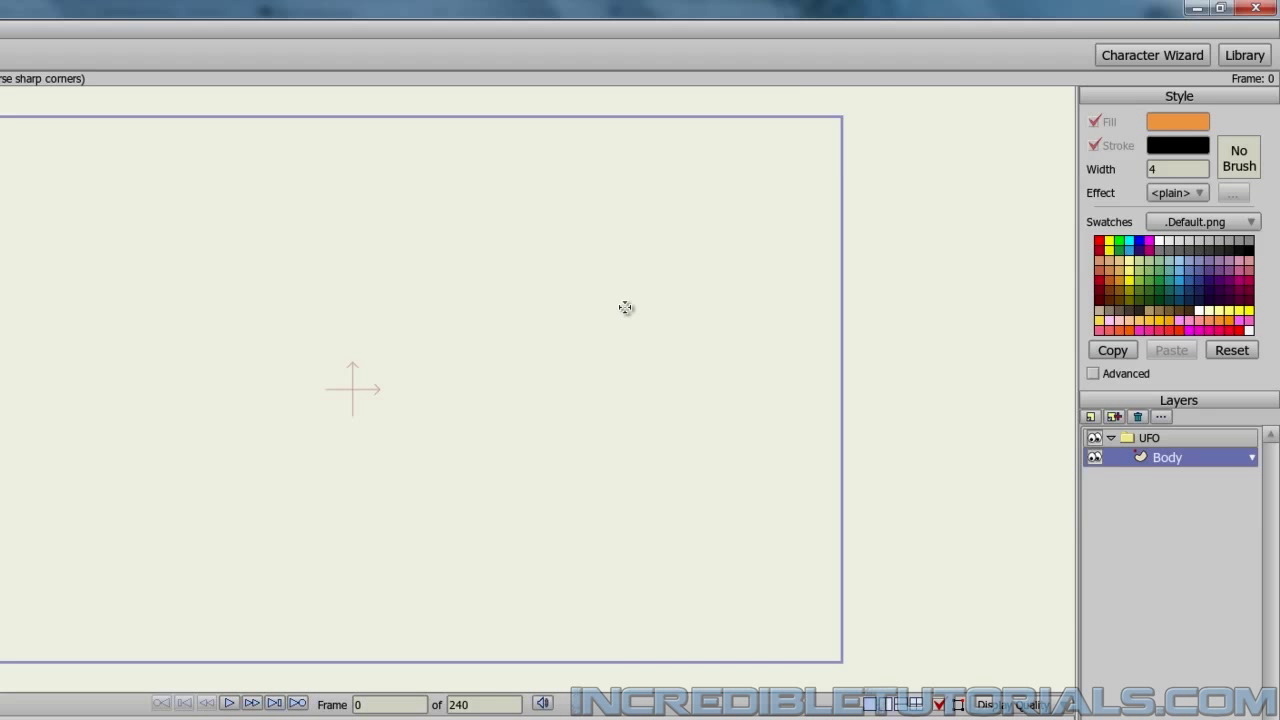
Step: Set the fill colour to a dark navy blue
left_click(1156, 118)
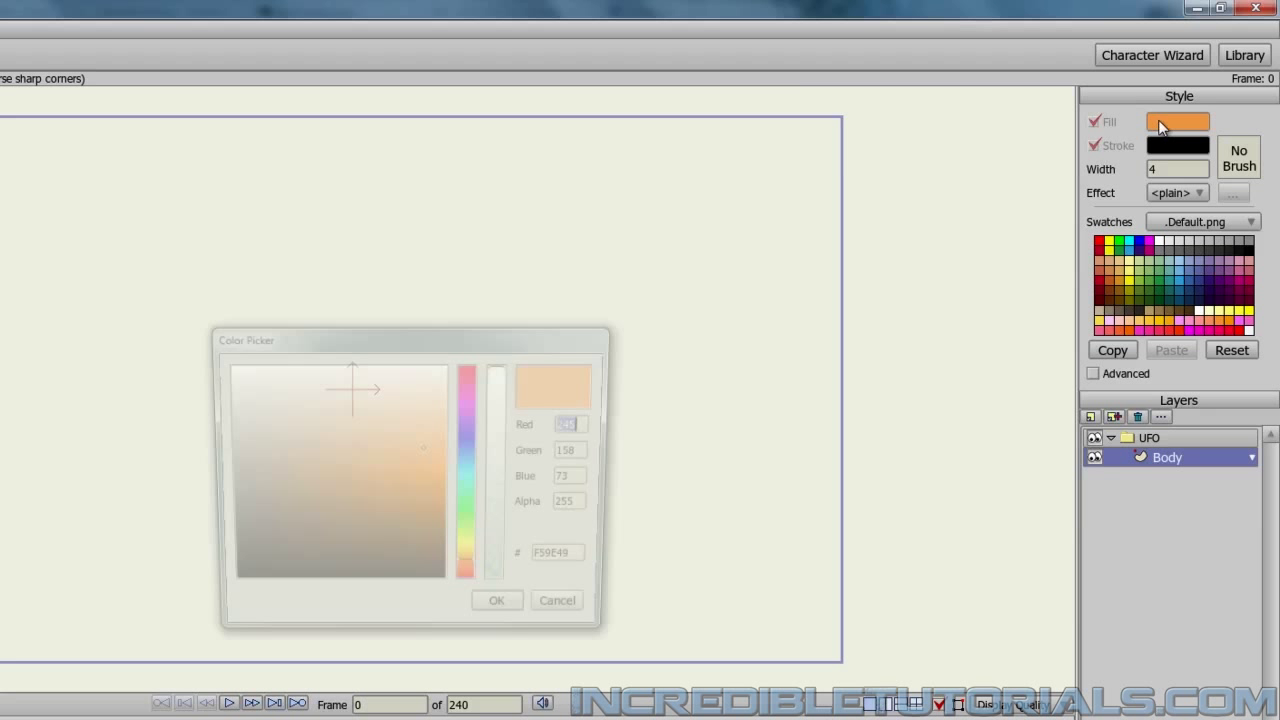
left_click_drag(471, 480, 470, 440)
mouse_move(318, 540)
left_mouse_down()
mouse_move(299, 533)
mouse_move(298, 547)
left_mouse_up()
left_click(503, 616)
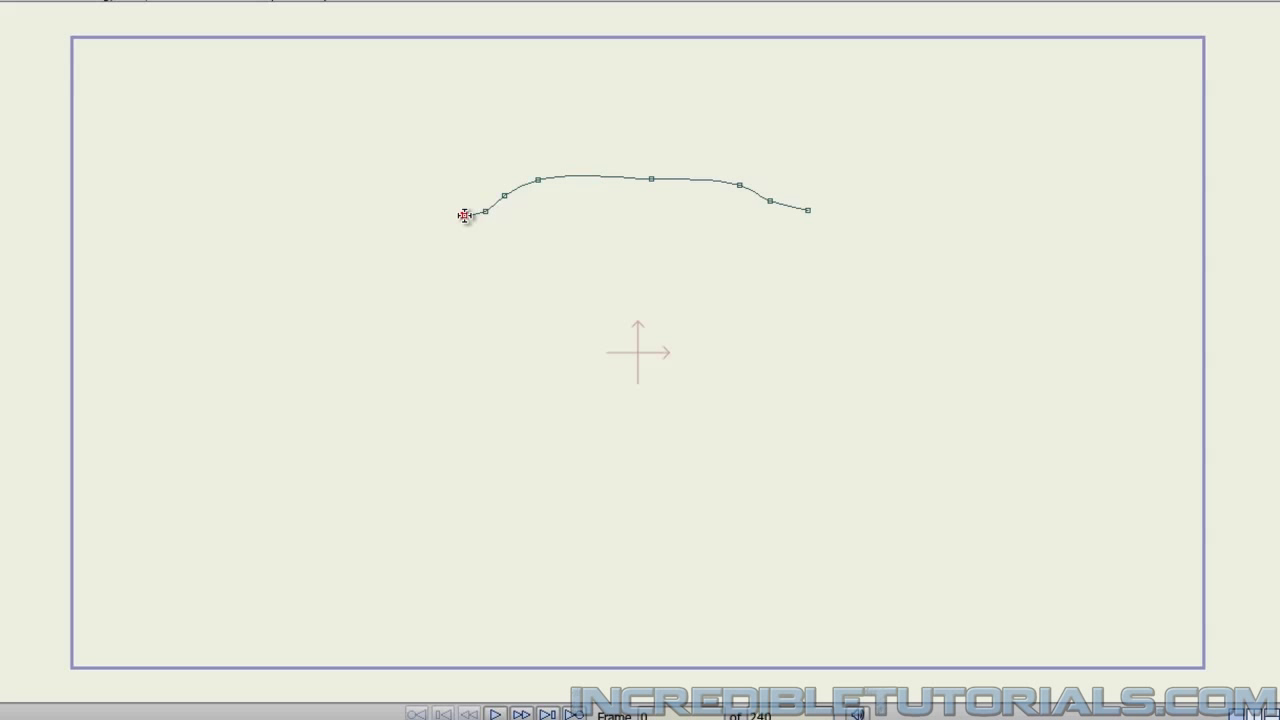
Step: Adjust the curve's right end and middle points to reshape the arched top
left_click(464, 215)
left_click_drag(808, 210, 772, 203)
left_click(740, 185)
left_click_drag(651, 178, 648, 177)
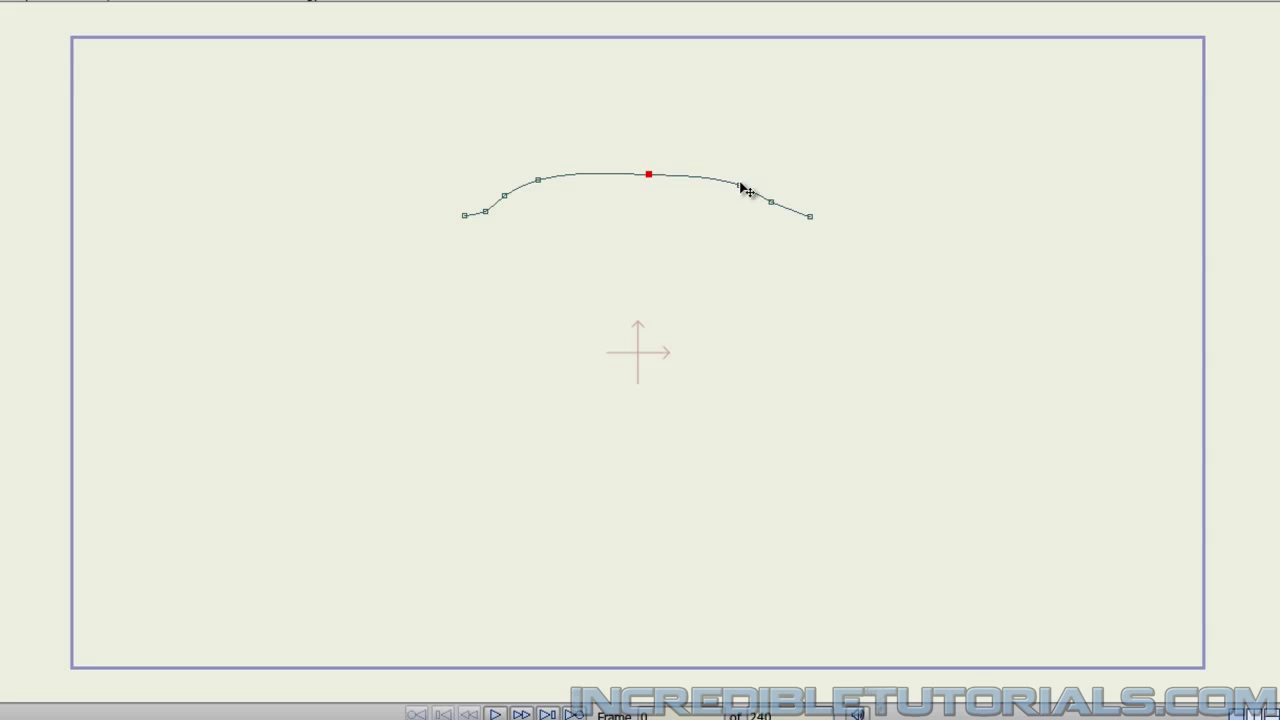
left_click(830, 178)
Step: Add two points on the right slope and move the right end slightly outward
left_click(788, 209)
left_click(808, 264)
left_click_drag(811, 216, 817, 218)
left_click(740, 184)
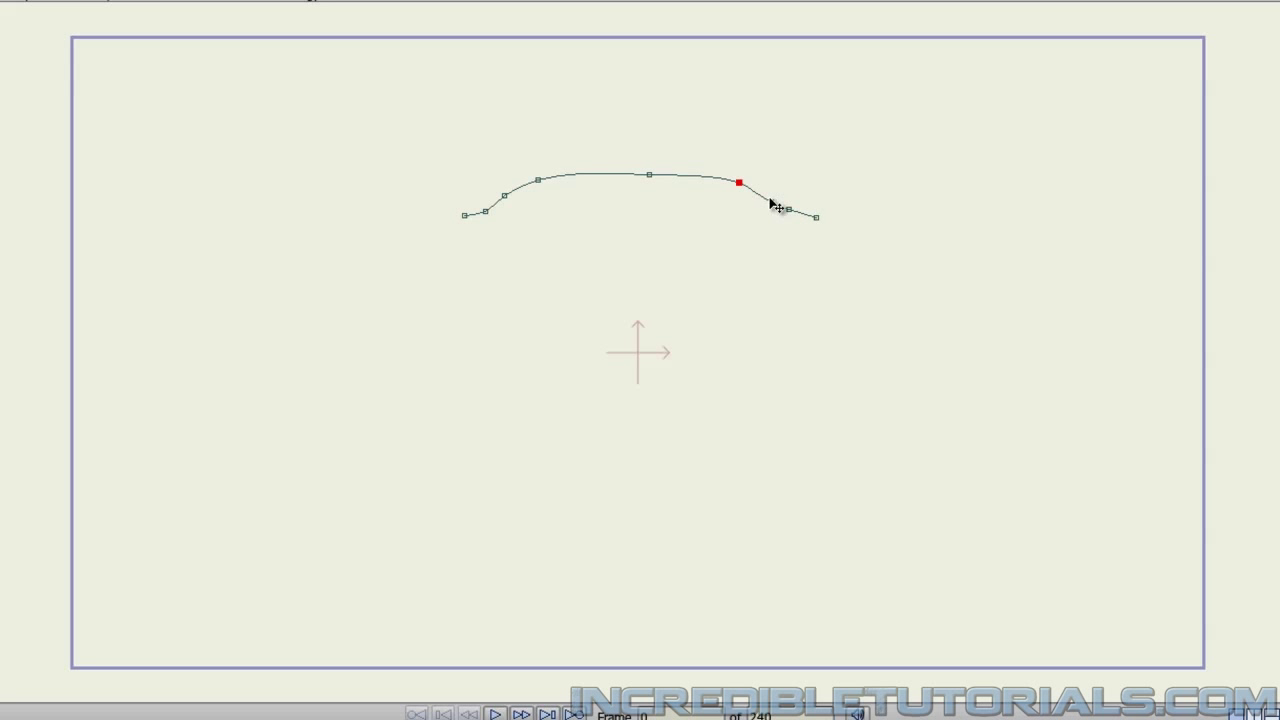
left_click(769, 200)
left_click(686, 427)
Step: Extend the outline leftward into a long upper wing edge with a rounded wing tip
left_click(463, 216)
left_click(393, 229)
left_click_drag(393, 229, 217, 250)
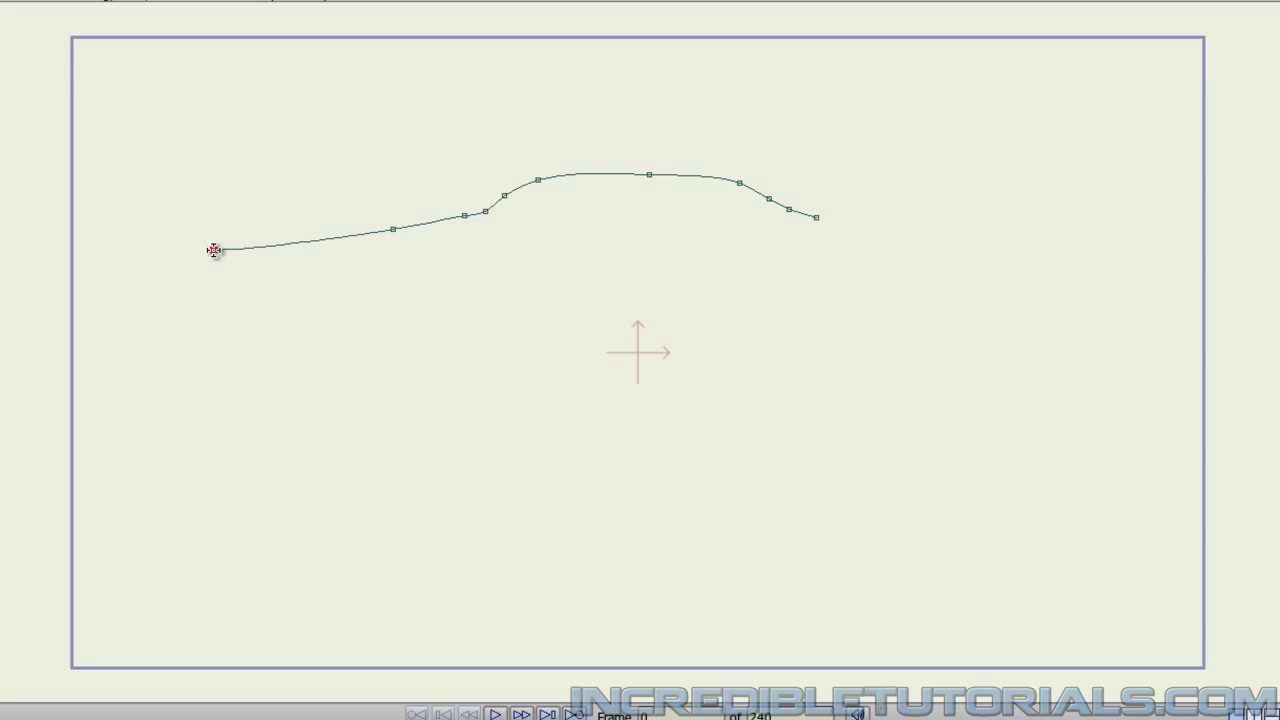
left_click(214, 250)
left_click(204, 261)
left_click(211, 274)
left_click(249, 275)
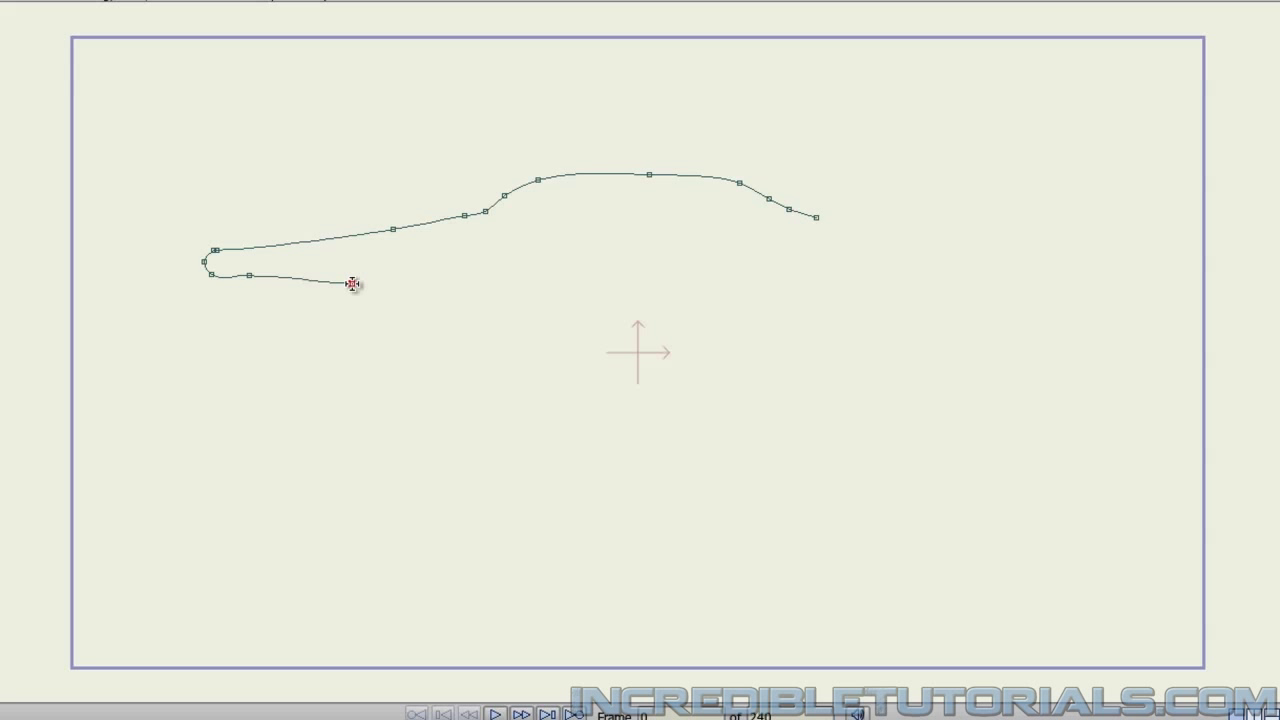
Step: Draw the curved lower wing edge and the flat underside back to the right end, closing the shape
left_click(474, 298)
mouse_move(252, 278)
left_mouse_down()
mouse_move(314, 288)
mouse_move(240, 287)
left_mouse_up()
left_click(129, 271)
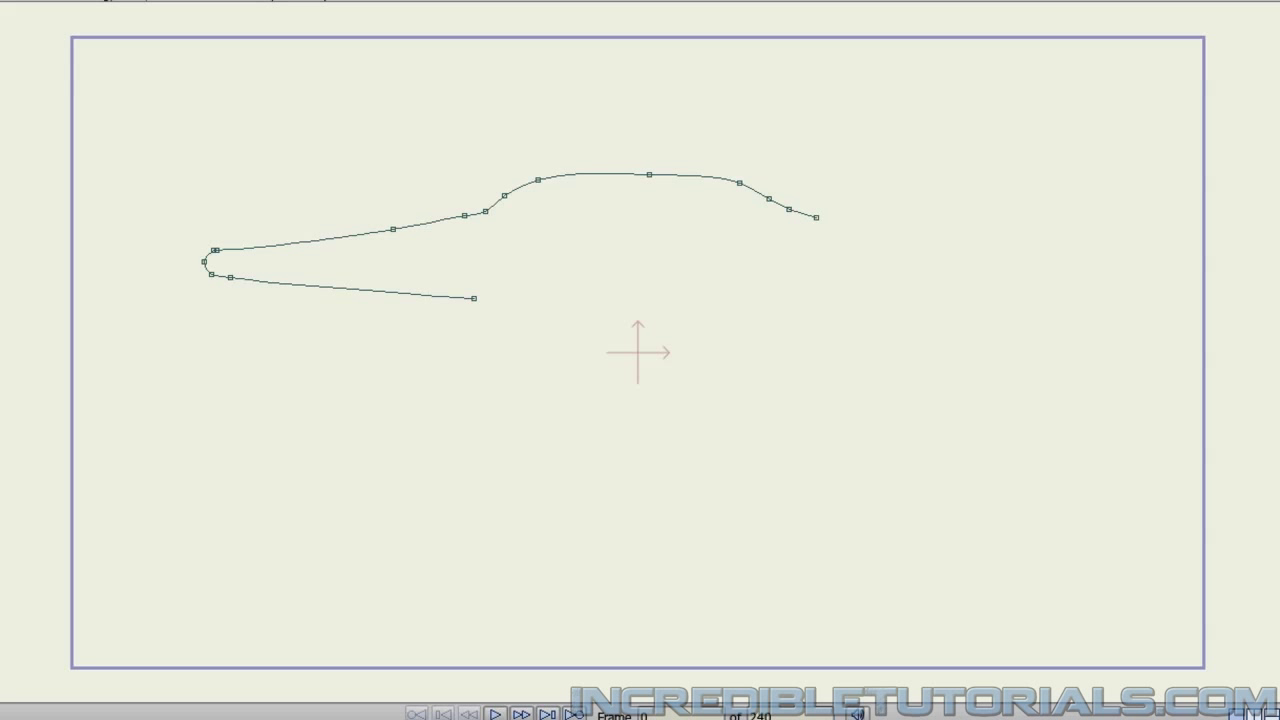
left_click_drag(477, 297, 480, 303)
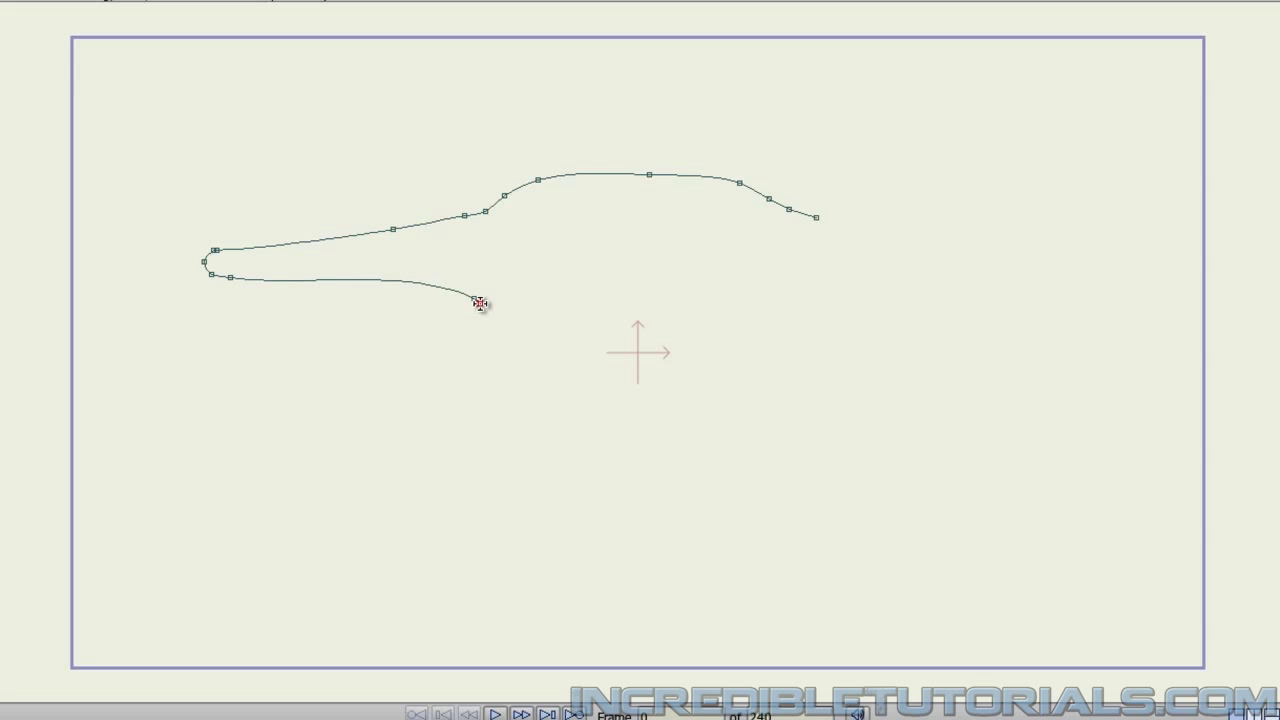
left_click(480, 303)
left_click(491, 329, "ctrl")
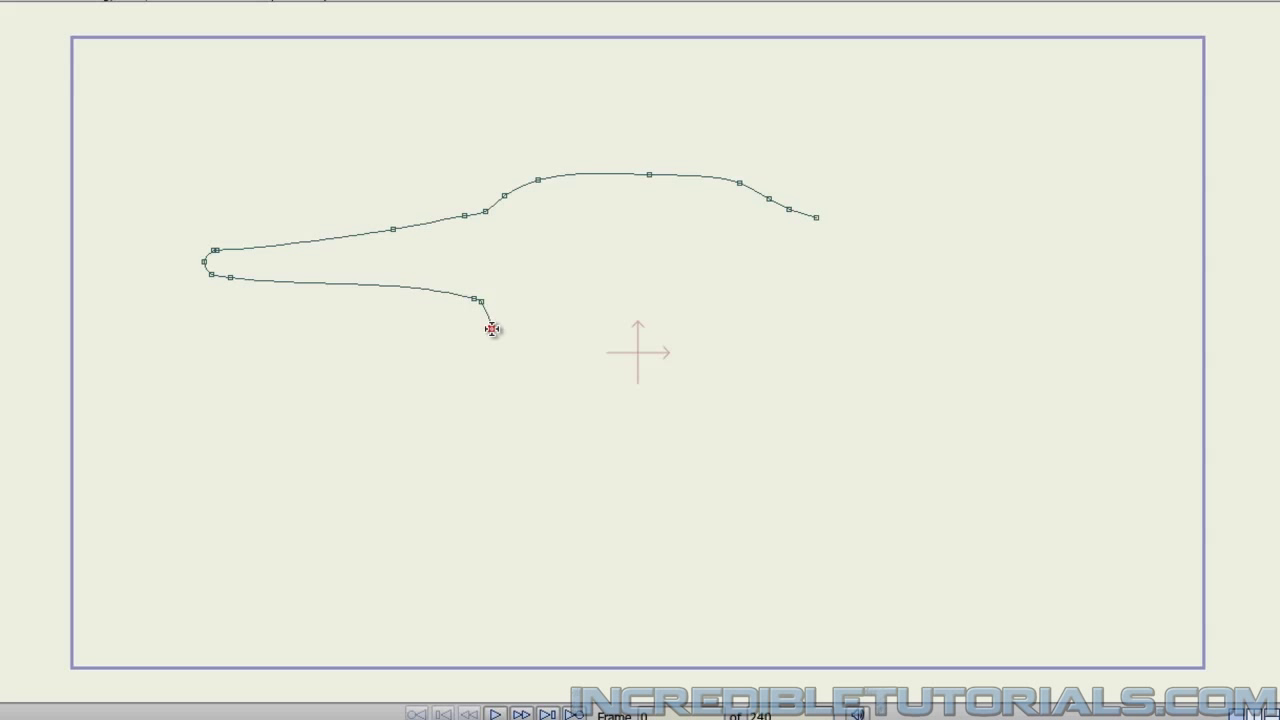
left_click(578, 354, "ctrl")
left_click_drag(580, 355, 648, 345)
mouse_move(650, 345)
left_mouse_down()
mouse_move(794, 340)
mouse_move(826, 320)
mouse_move(819, 304)
mouse_move(857, 294)
mouse_move(846, 297)
mouse_move(997, 294)
mouse_move(1014, 286)
mouse_move(986, 287)
mouse_move(1099, 278)
mouse_move(1103, 263)
mouse_move(1099, 246)
mouse_move(817, 214)
left_mouse_up()
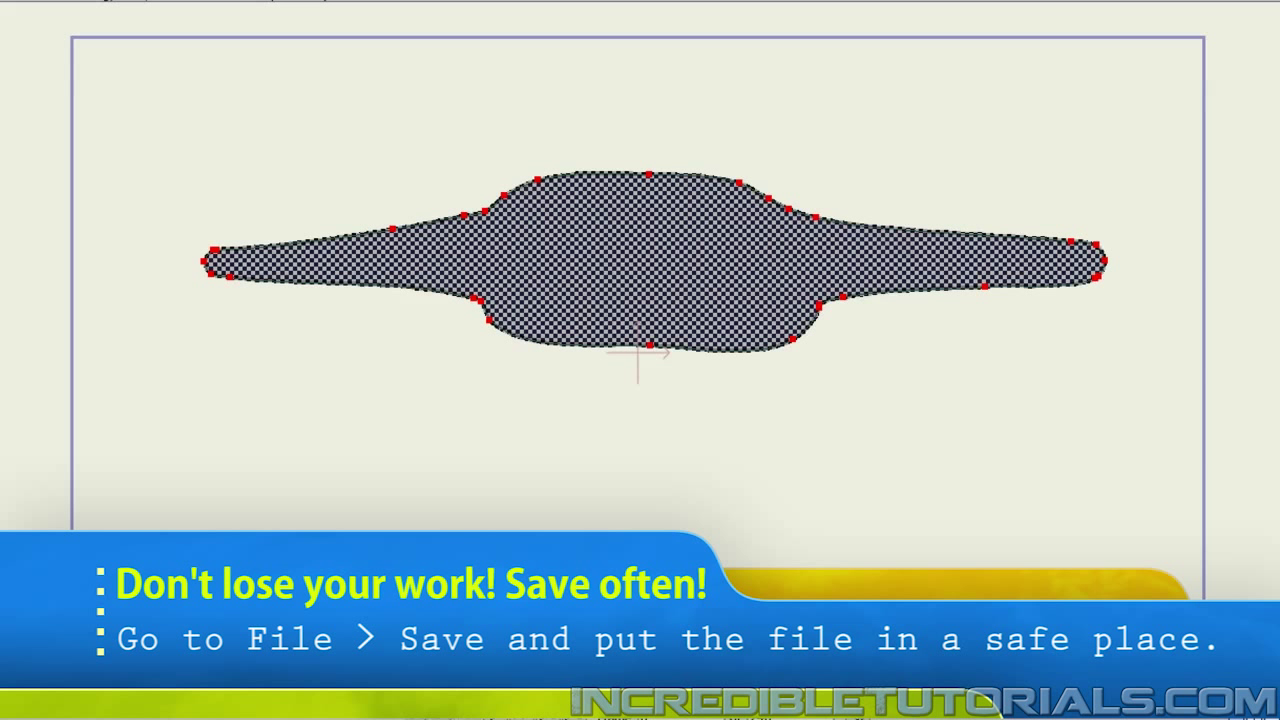
Step: Bulge the body's bottom downward, raise the dome top, and pull in the right wing tip
left_click(366, 437)
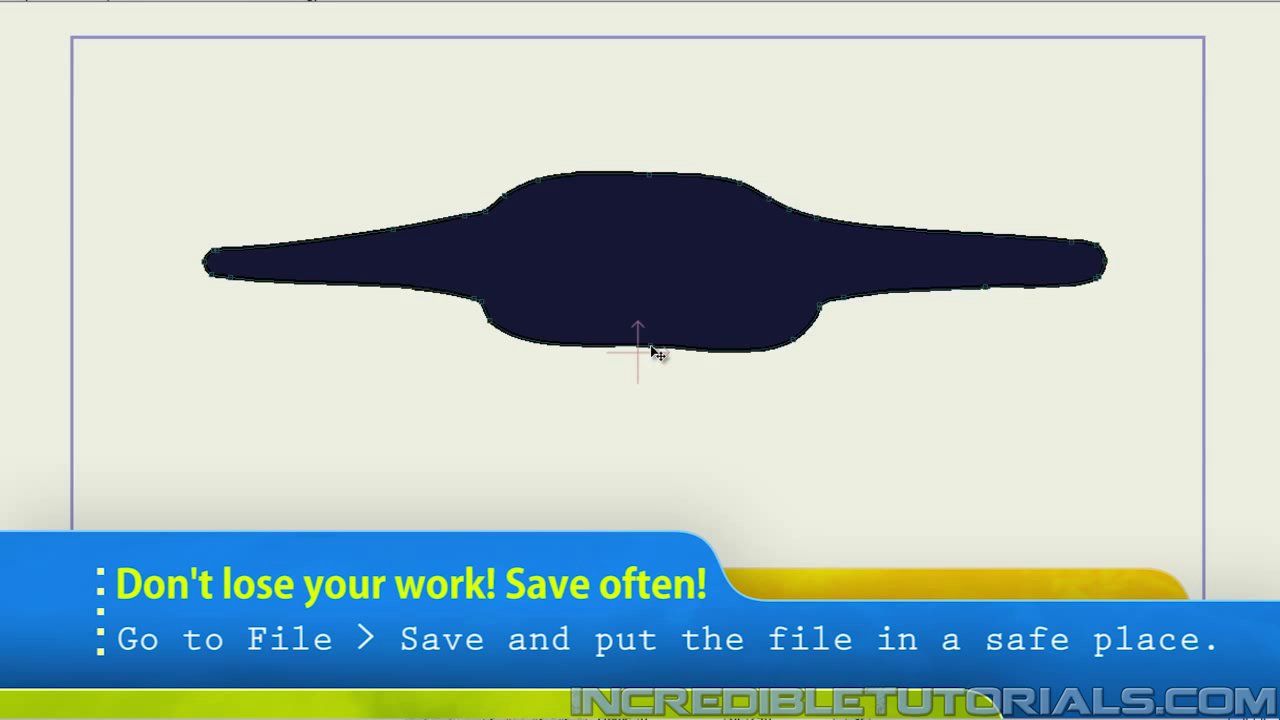
left_click_drag(651, 347, 644, 369)
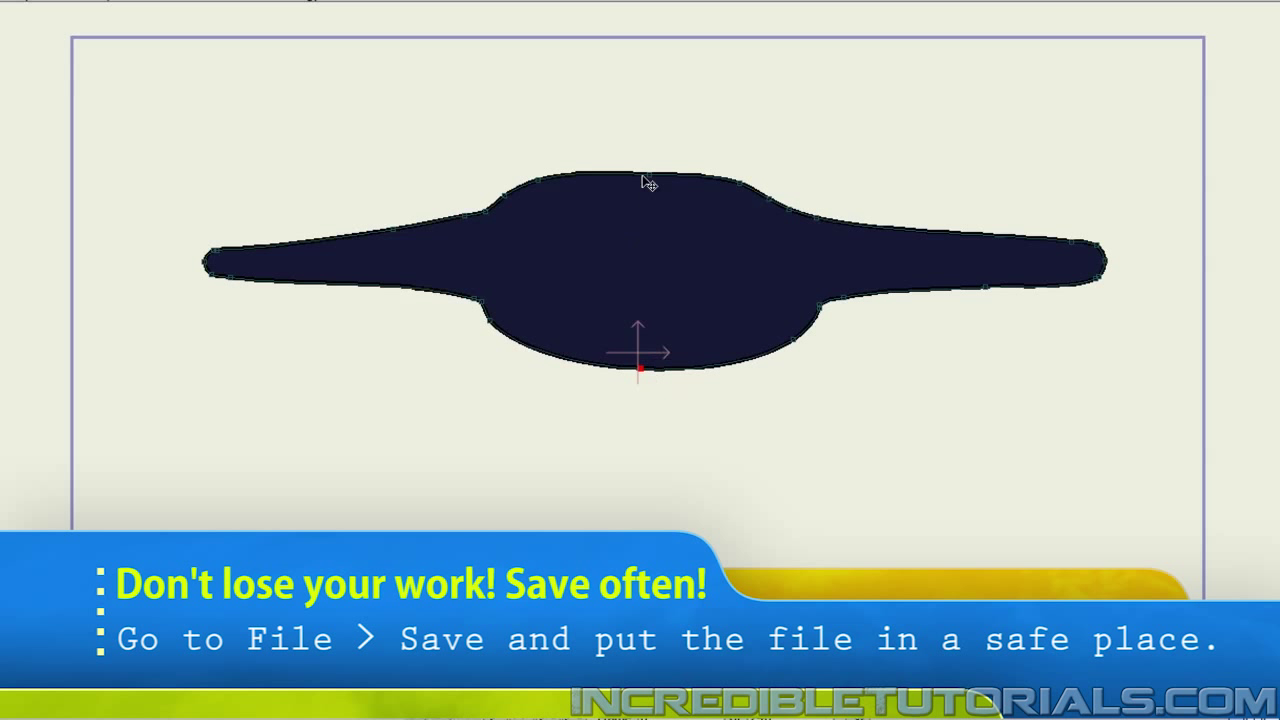
left_click_drag(645, 180, 647, 167)
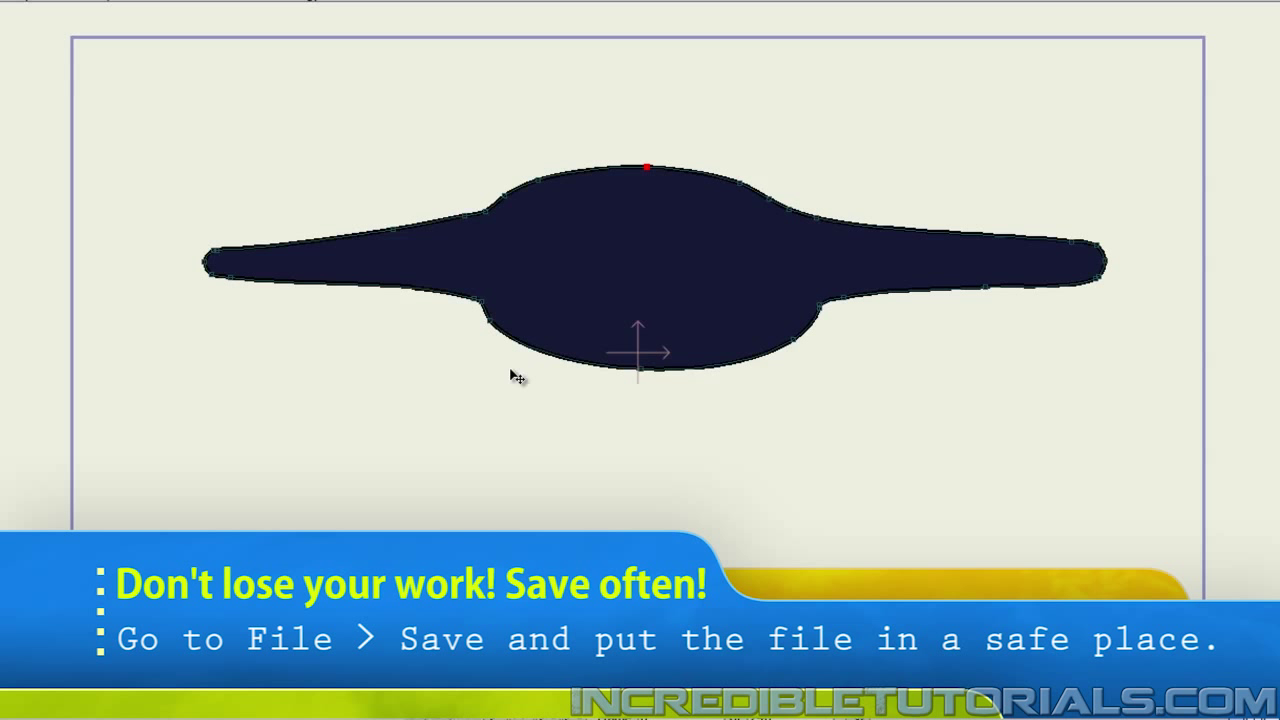
left_click(1072, 254)
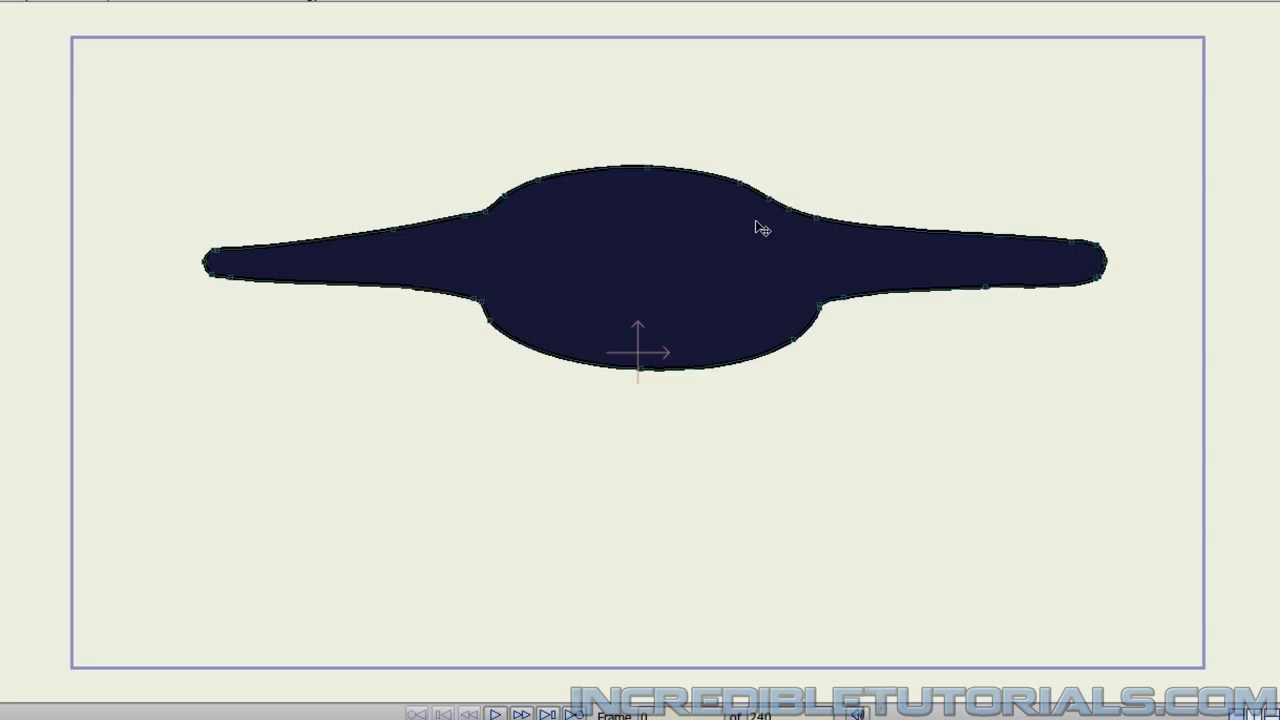
left_click(1068, 245)
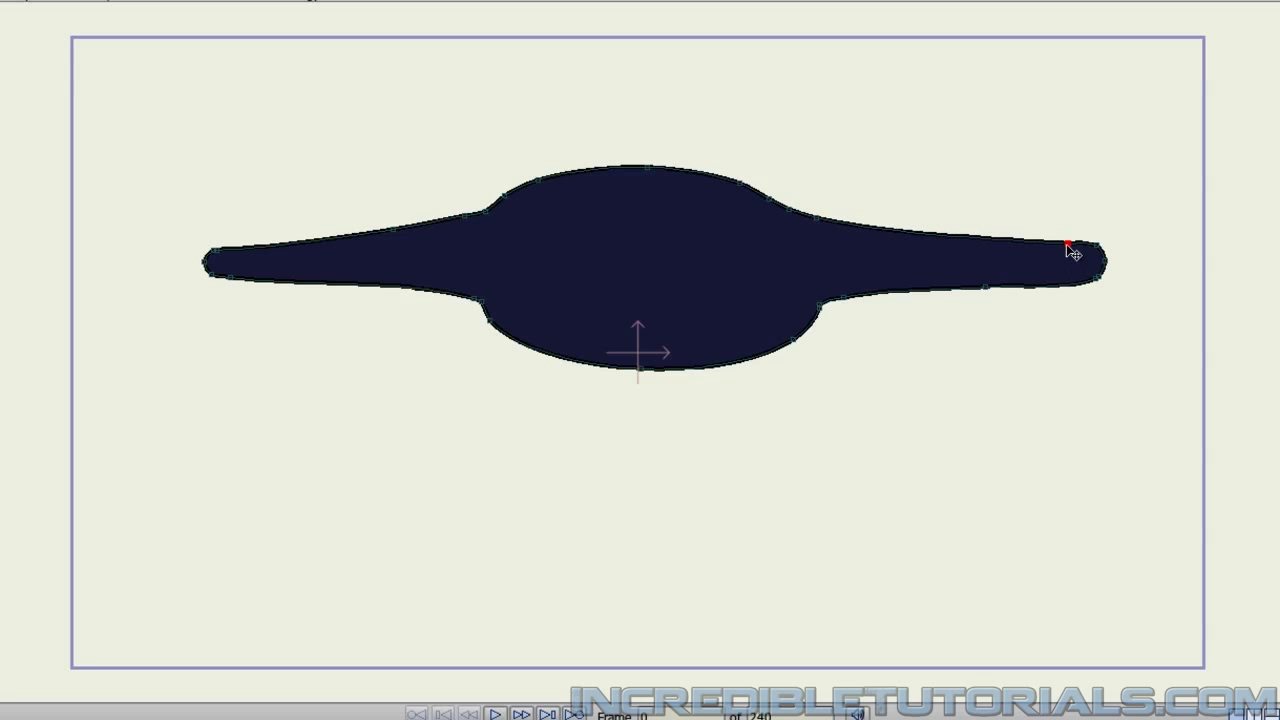
mouse_move(1066, 244)
left_mouse_down()
mouse_move(1107, 263)
mouse_move(990, 248)
mouse_move(1085, 261)
left_mouse_up()
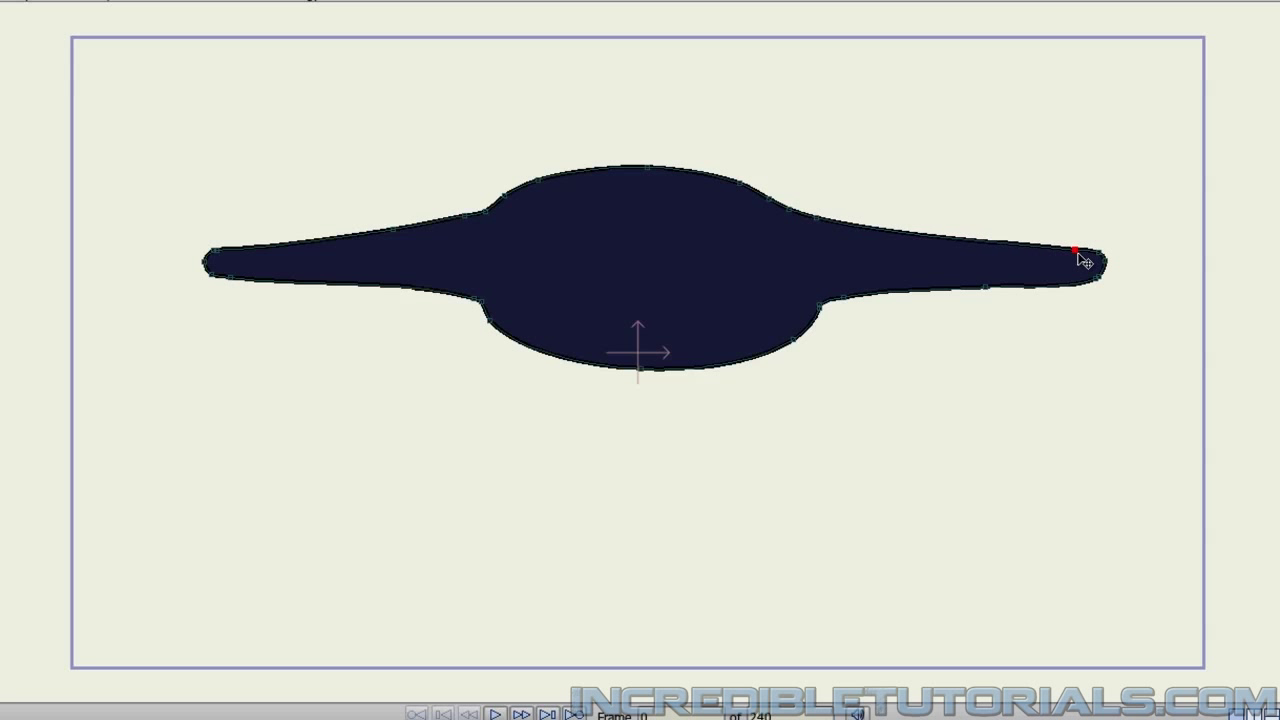
left_click(1051, 374)
Step: Drag the upper-left and right shoulder points to smooth the curves into the wings
left_click(500, 192)
left_click_drag(503, 190, 650, 160)
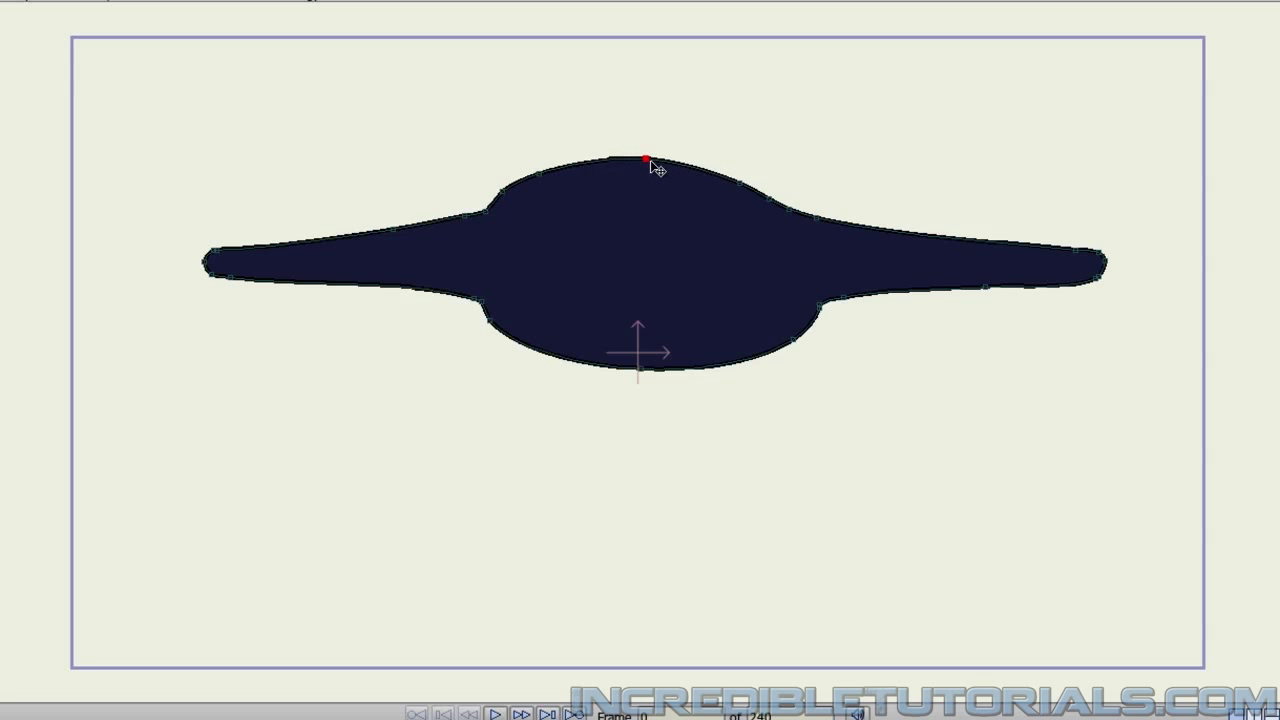
left_click(745, 181)
left_click(774, 197)
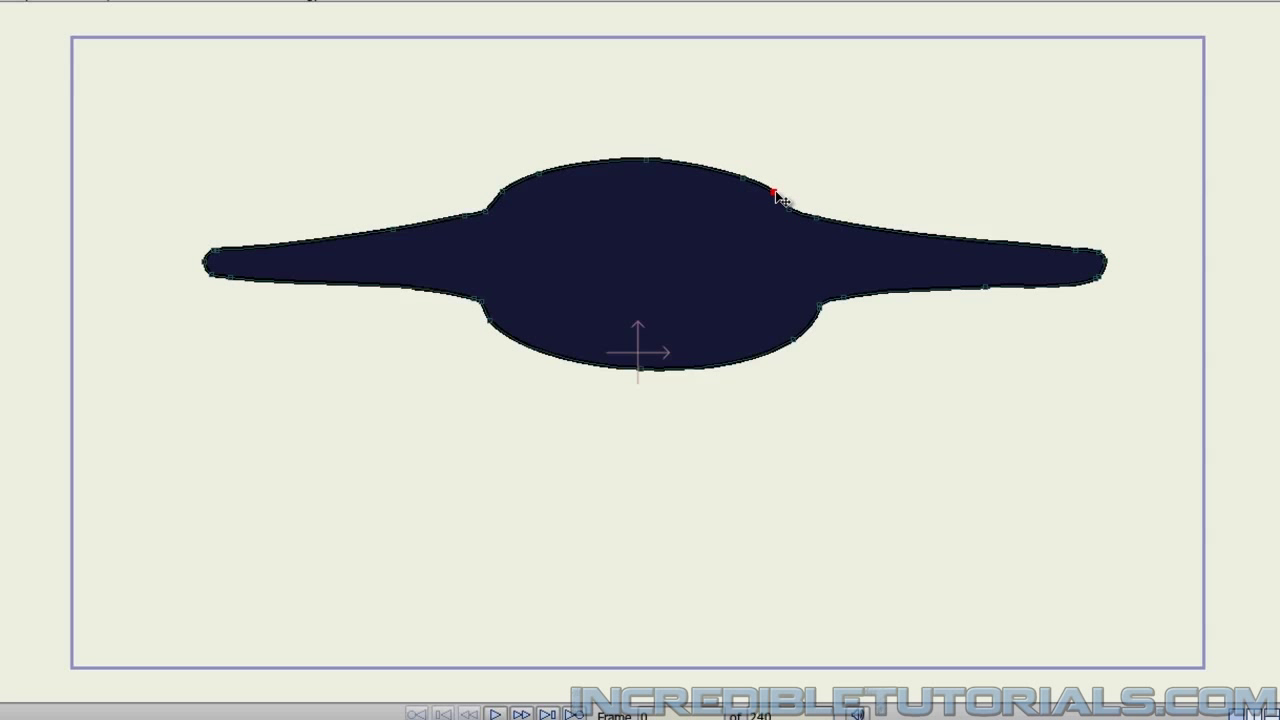
left_click_drag(782, 202, 797, 209)
left_click(838, 172)
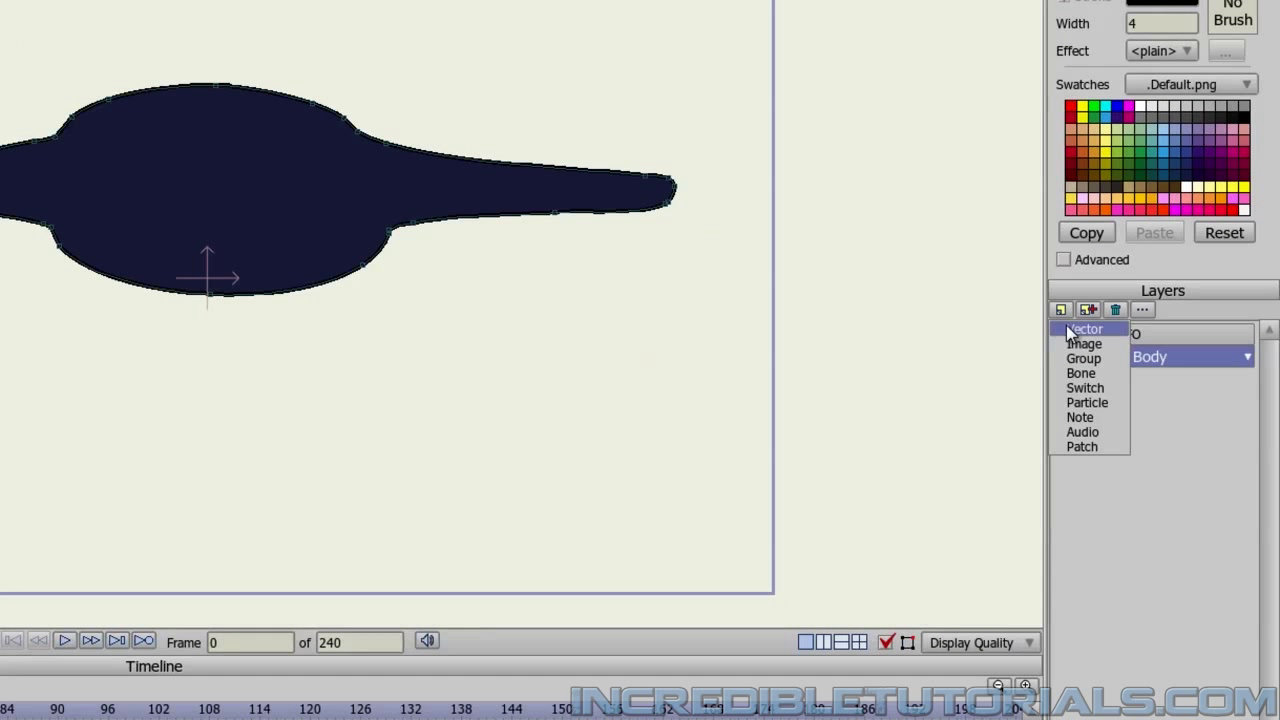
Step: Add a vector layer inside the UFO group and name it Glass
left_click(1084, 330)
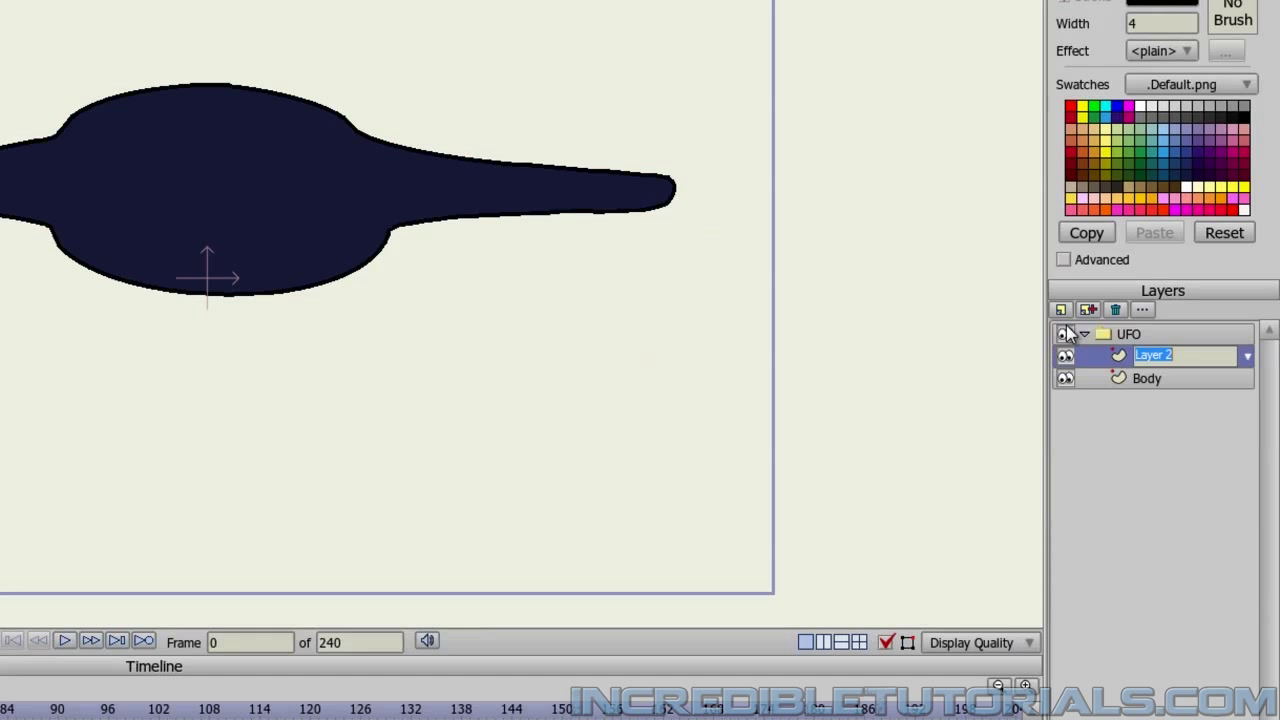
type("Glass")
key("Return")
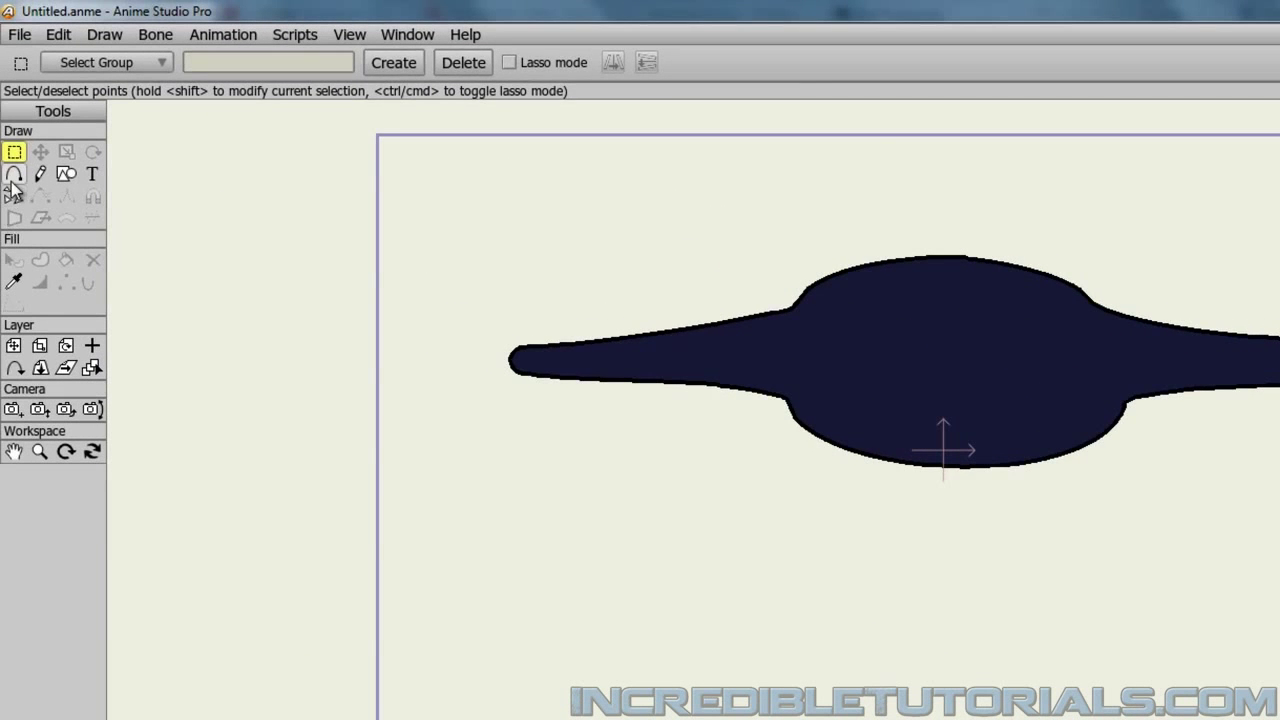
Step: Set the fill to light lavender (C2C4DC) and draw the dome outline atop the body
key("a")
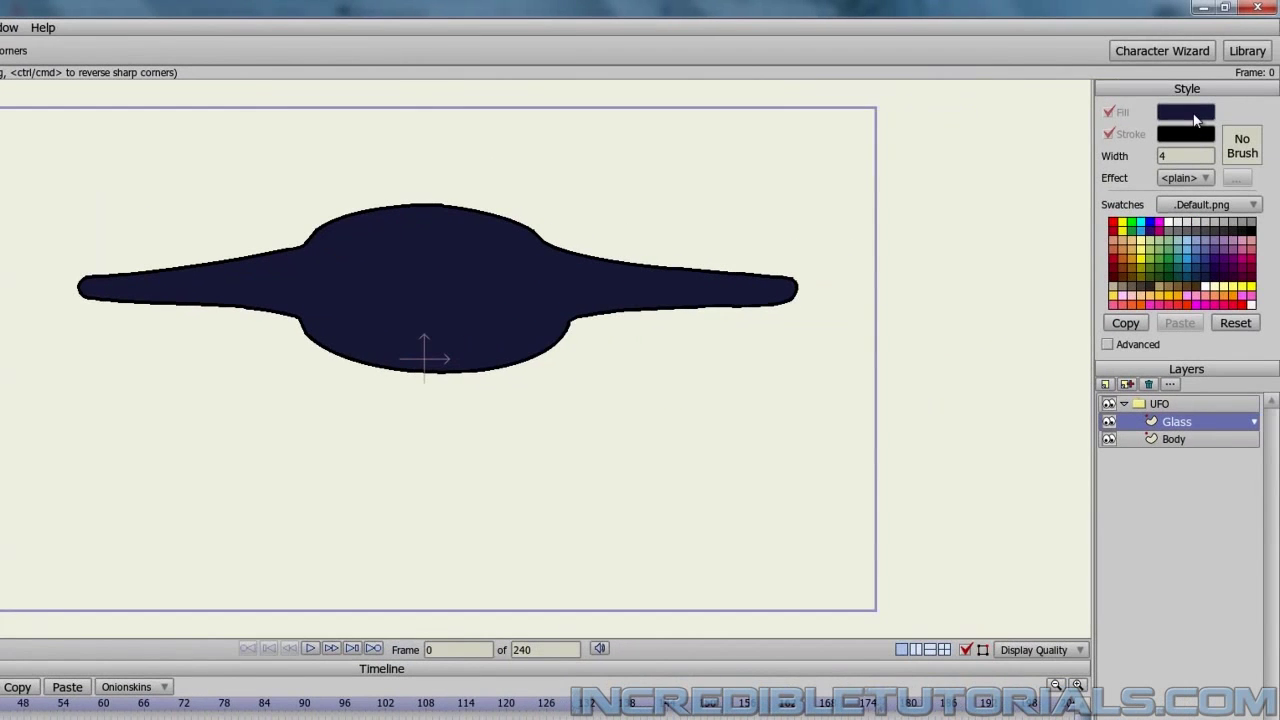
left_click(1279, 152)
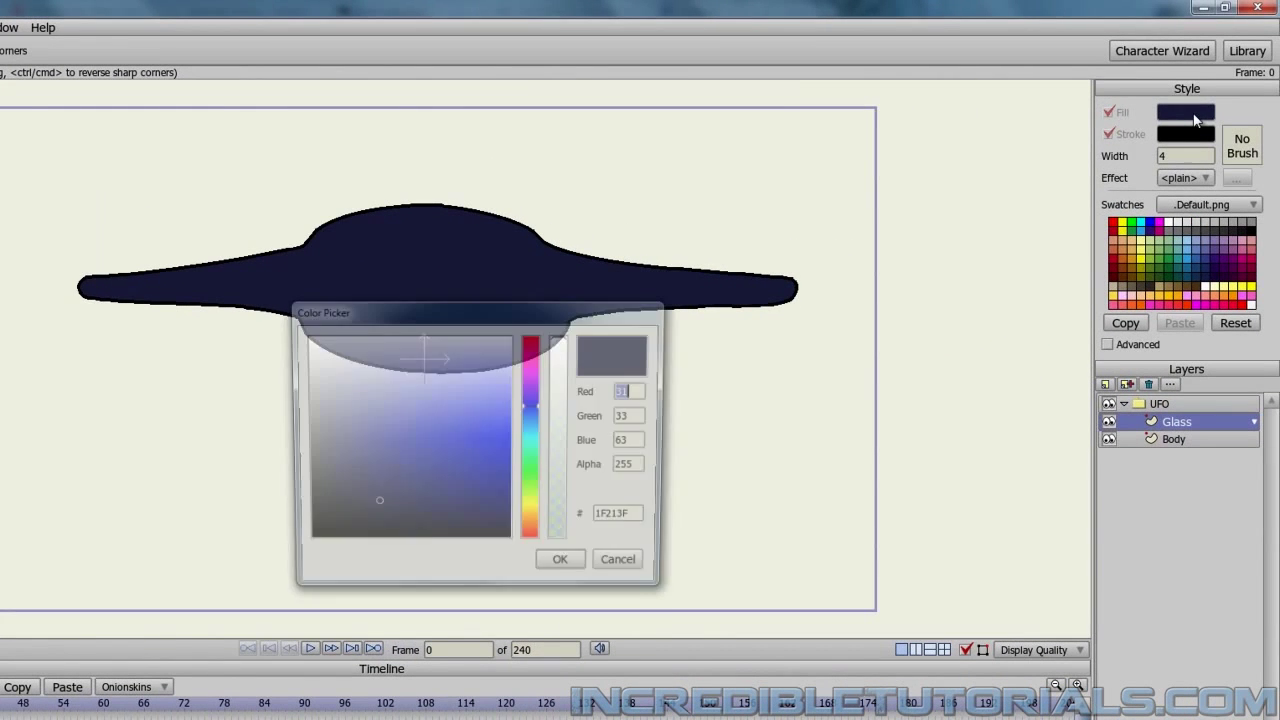
left_click_drag(412, 475, 361, 374)
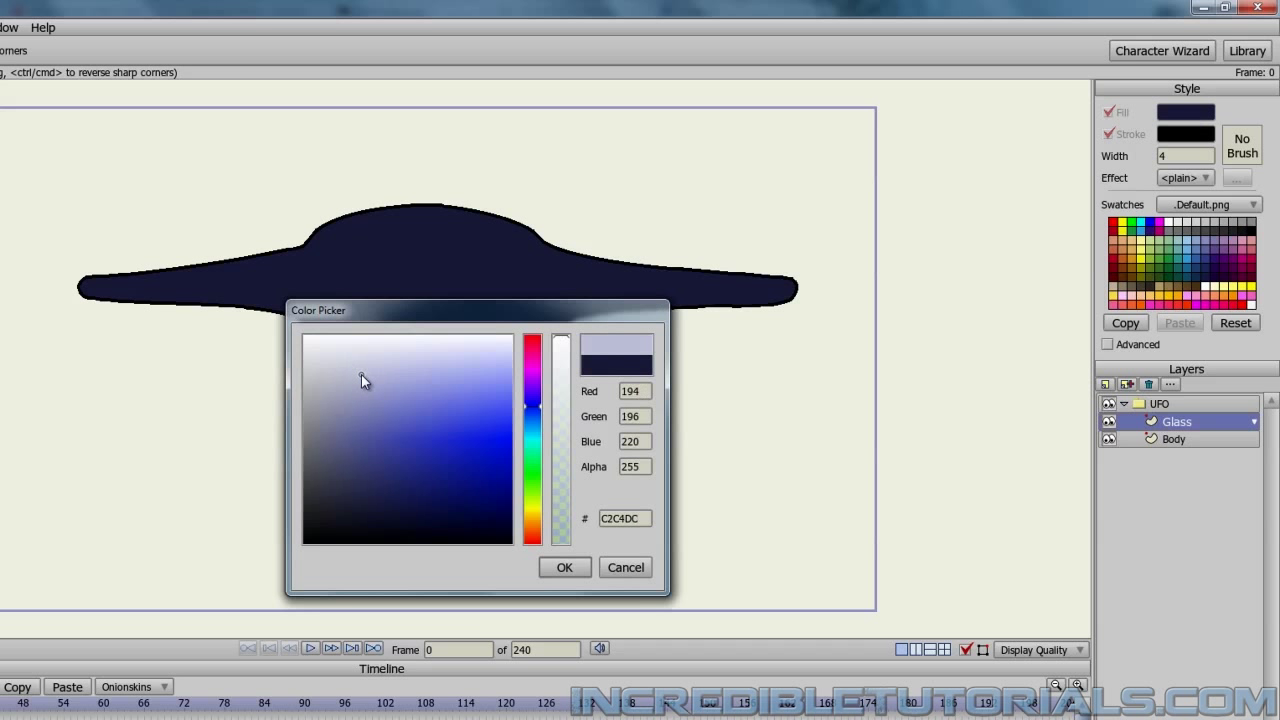
left_click(562, 566)
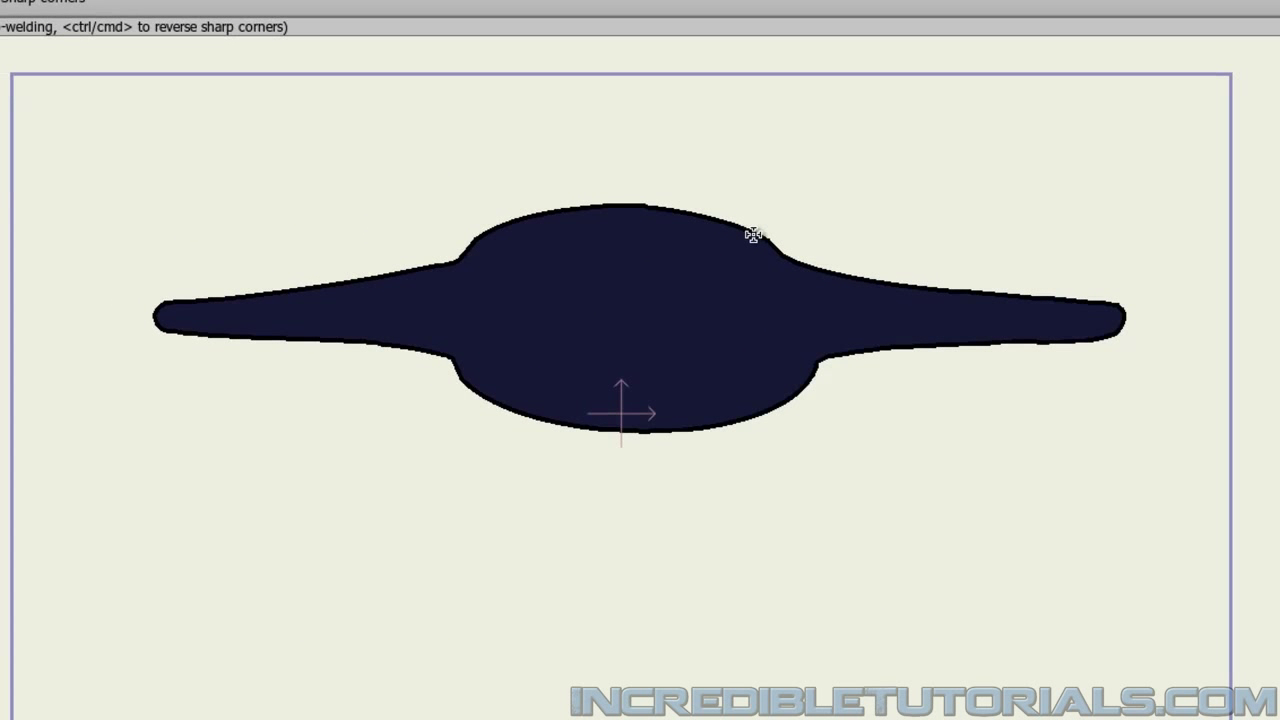
mouse_move(754, 238)
left_mouse_down()
mouse_move(751, 206)
mouse_move(717, 160)
mouse_move(630, 143)
mouse_move(580, 137)
mouse_move(457, 200)
mouse_move(474, 240)
mouse_move(477, 200)
mouse_move(476, 260)
mouse_move(749, 257)
mouse_move(754, 240)
left_mouse_up()
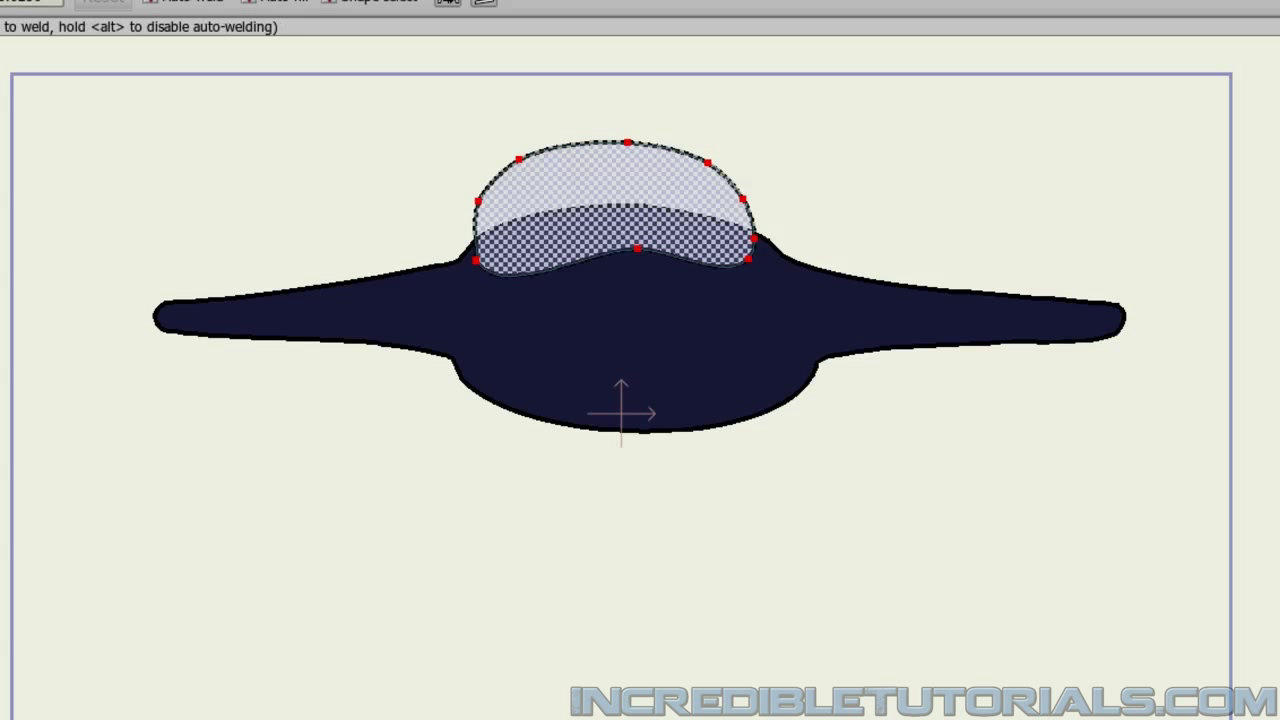
Step: Move the Glass layer below Body and shift the dome down slightly so its base hides
left_click(893, 203)
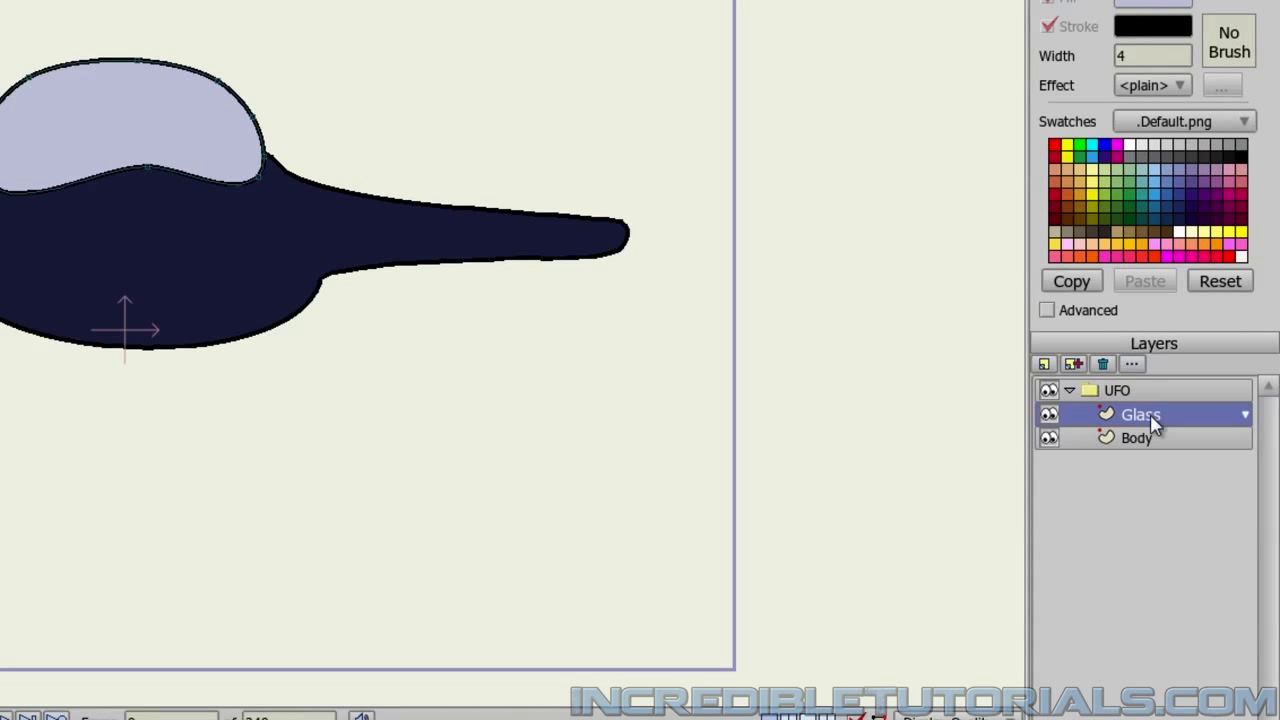
left_click_drag(1155, 422, 1155, 450)
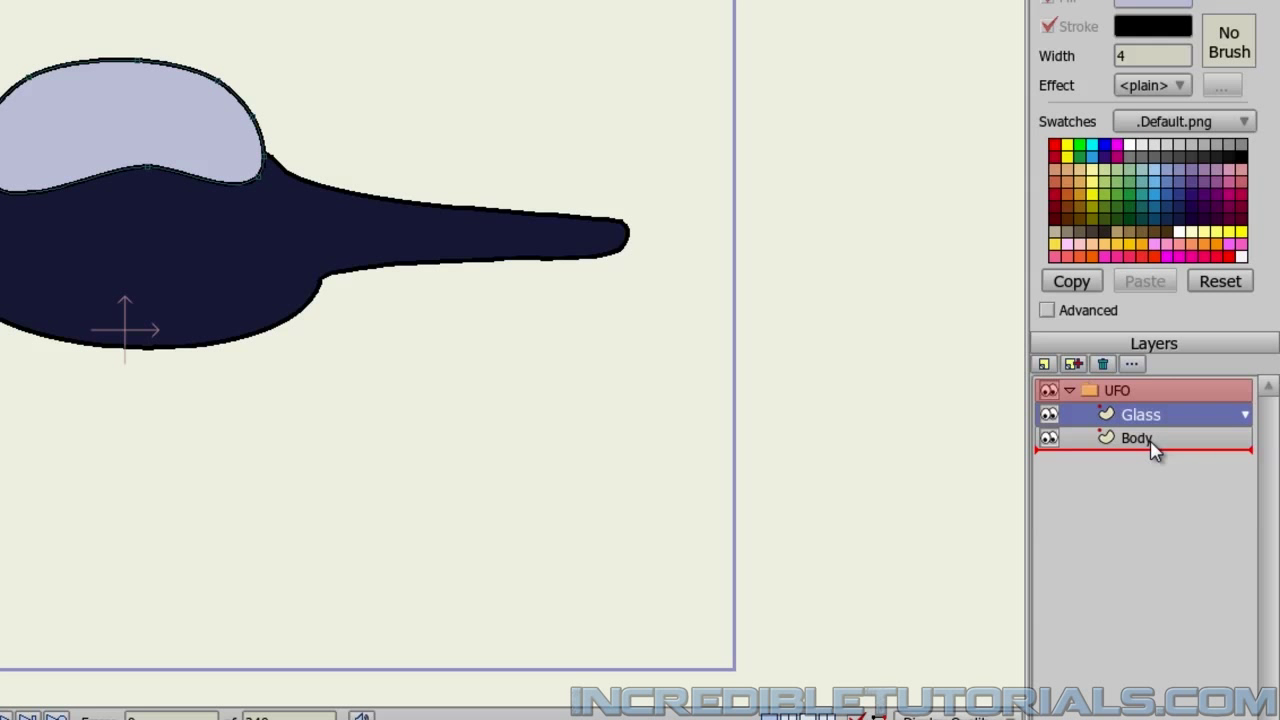
left_click_drag(1155, 450, 1151, 446)
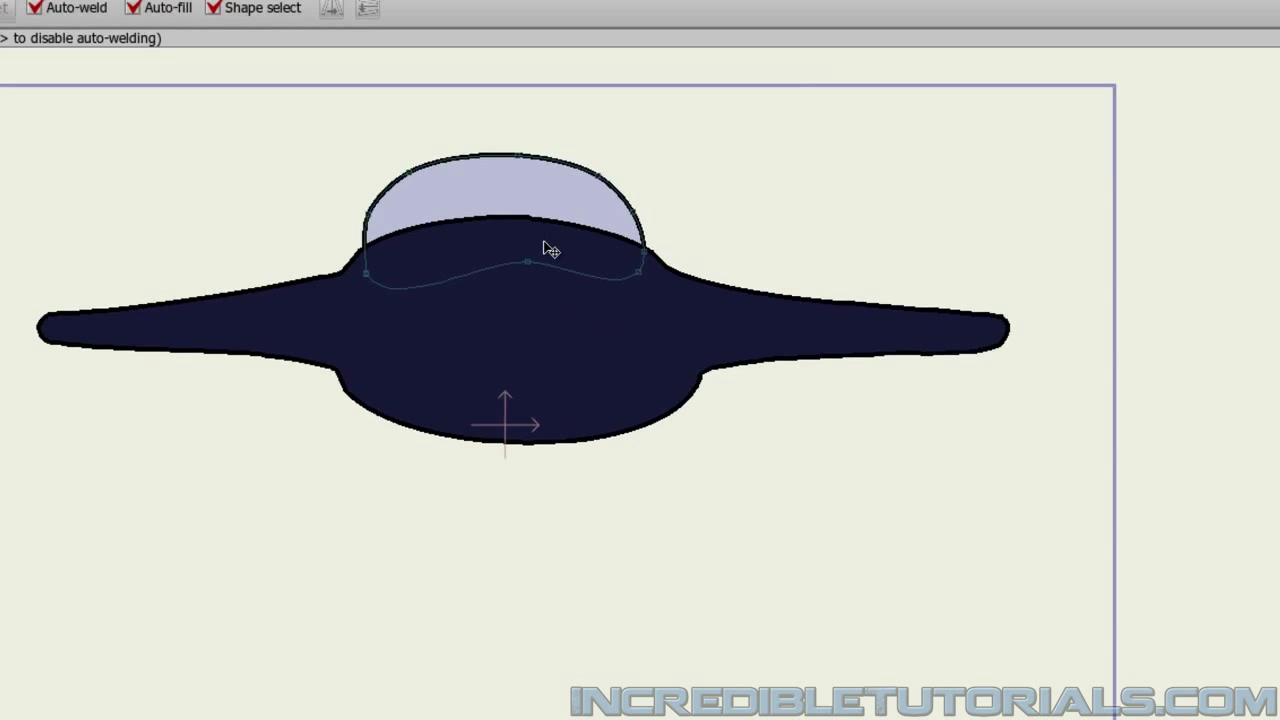
left_click(118, 110)
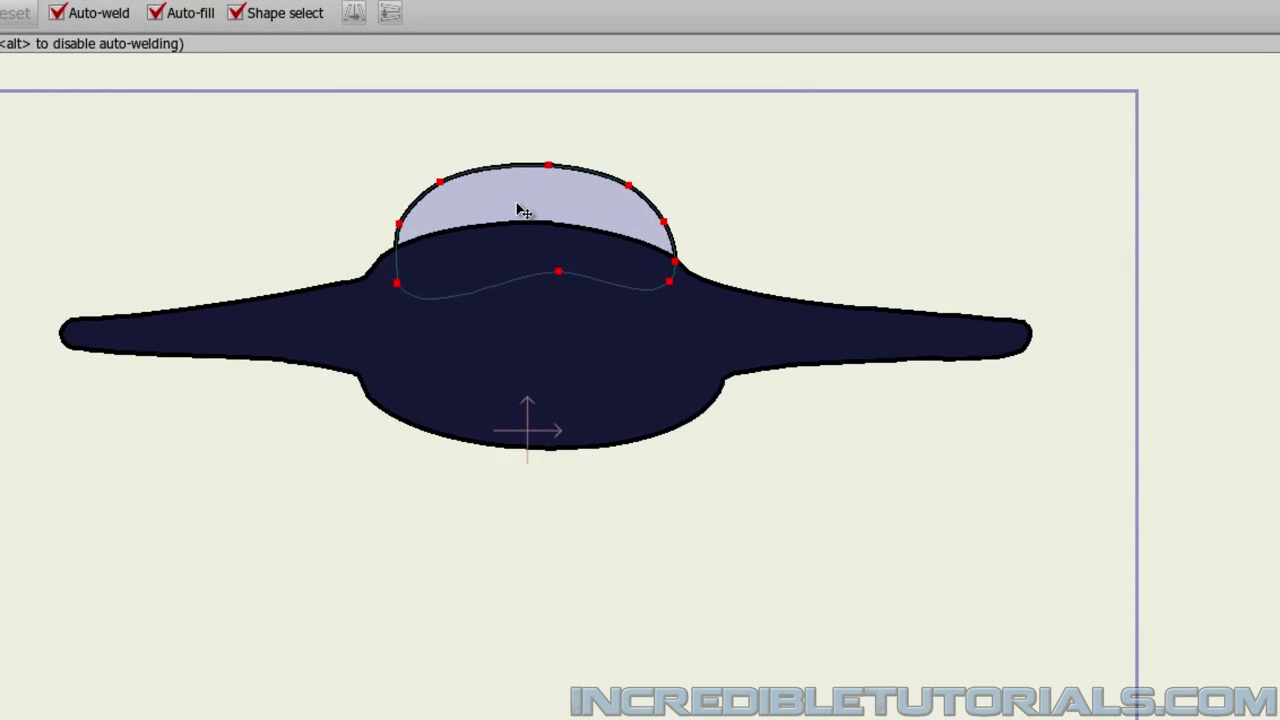
left_click_drag(520, 210, 520, 218)
left_click(832, 220)
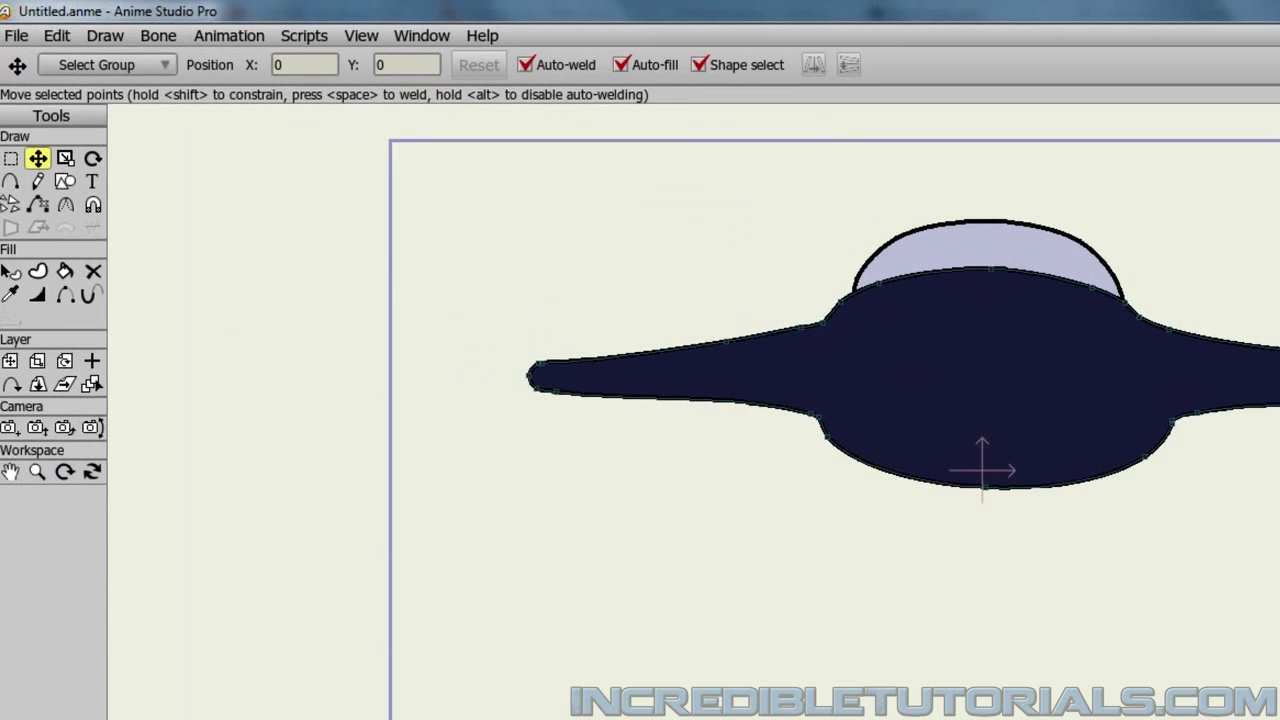
Step: Select the dark navy body shape with the Select Shape tool
left_click(14, 272)
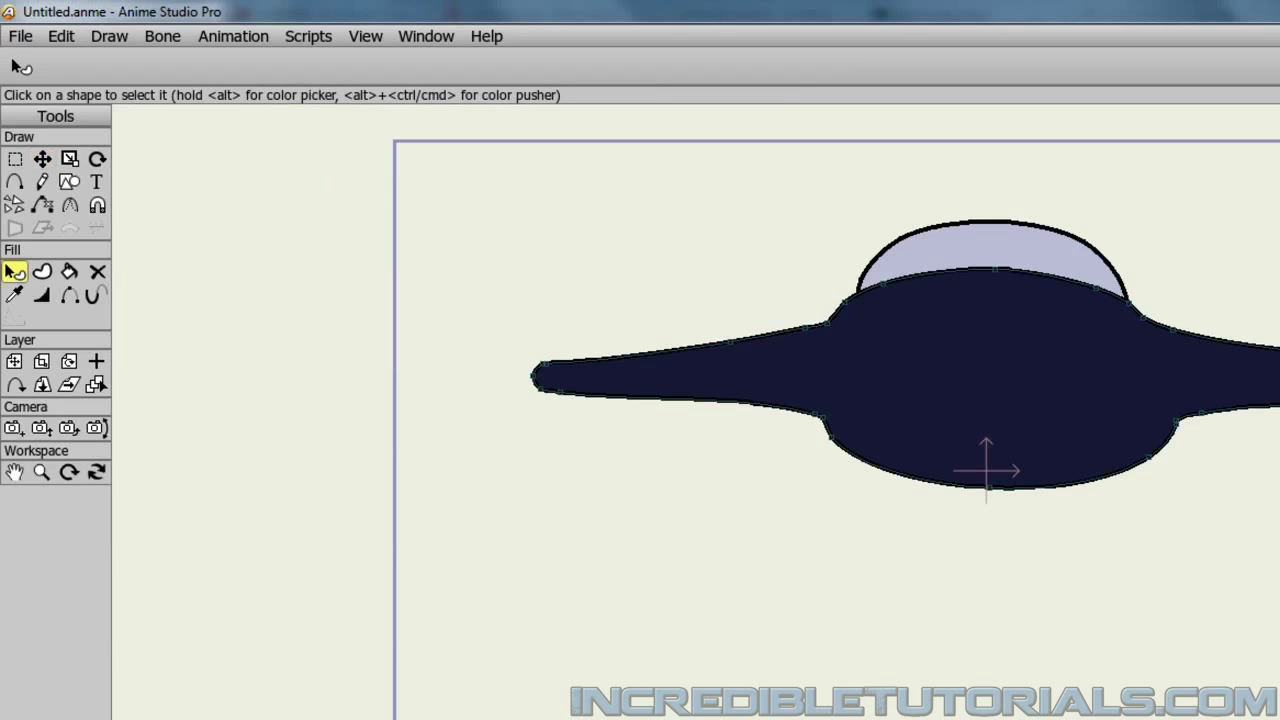
left_click(1030, 403)
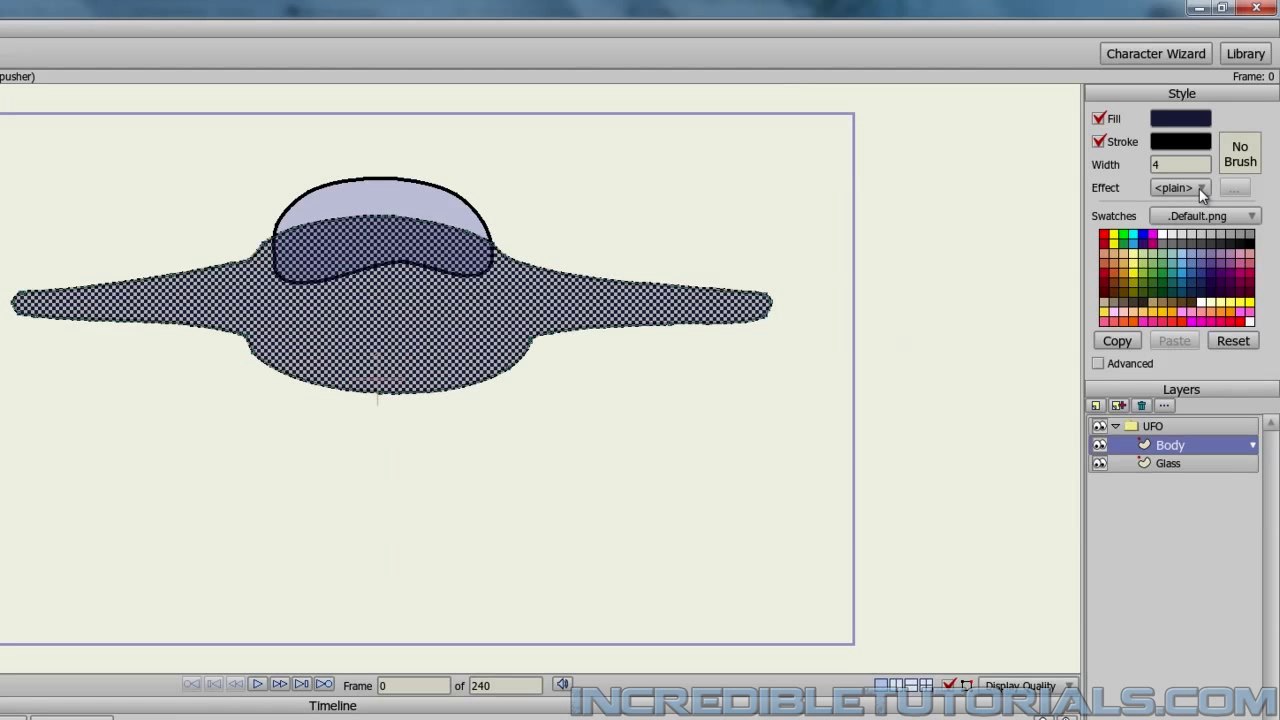
Step: Apply a Gradient effect to the body fill with dark blue and medium blue stops
left_click(1199, 188)
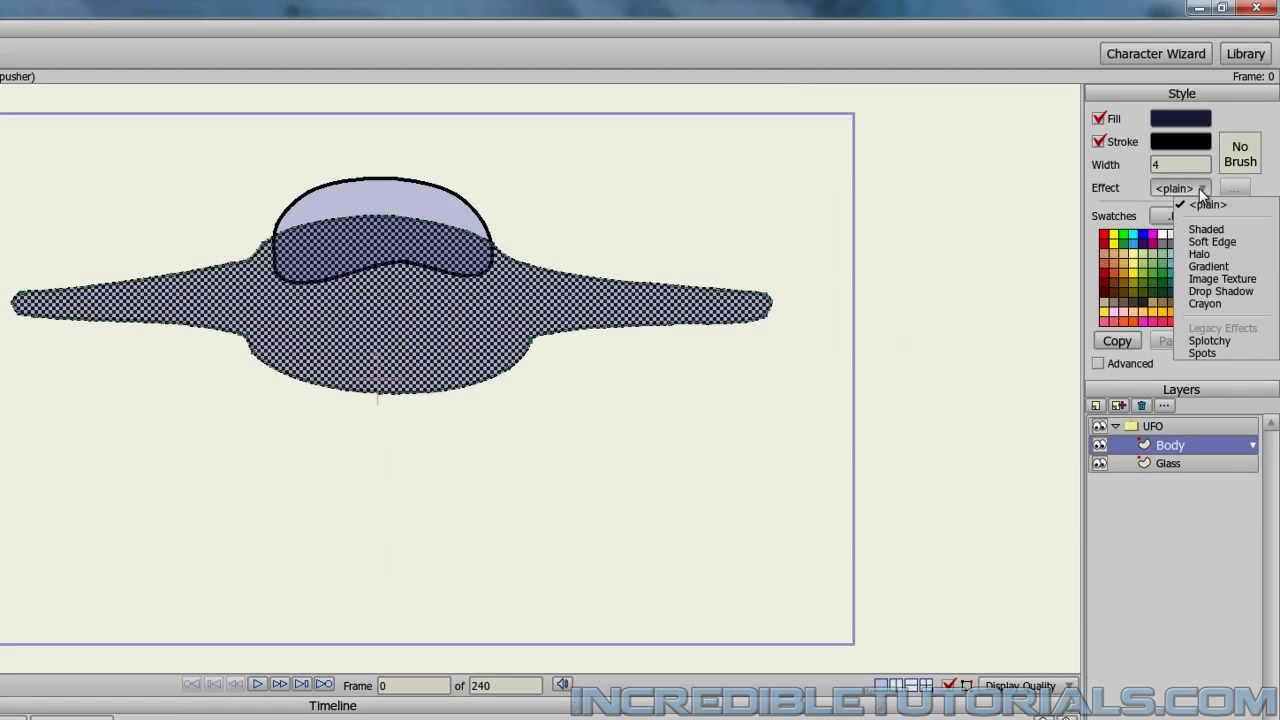
left_click(1212, 266)
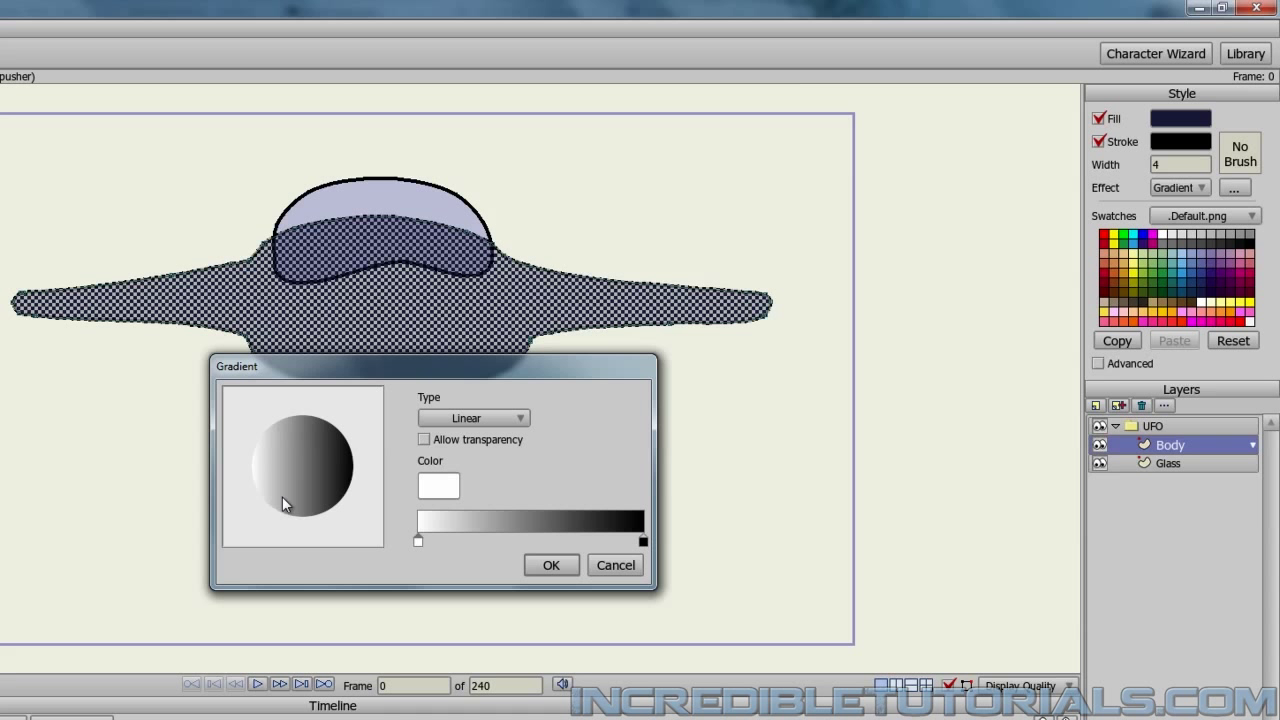
double_click(418, 543)
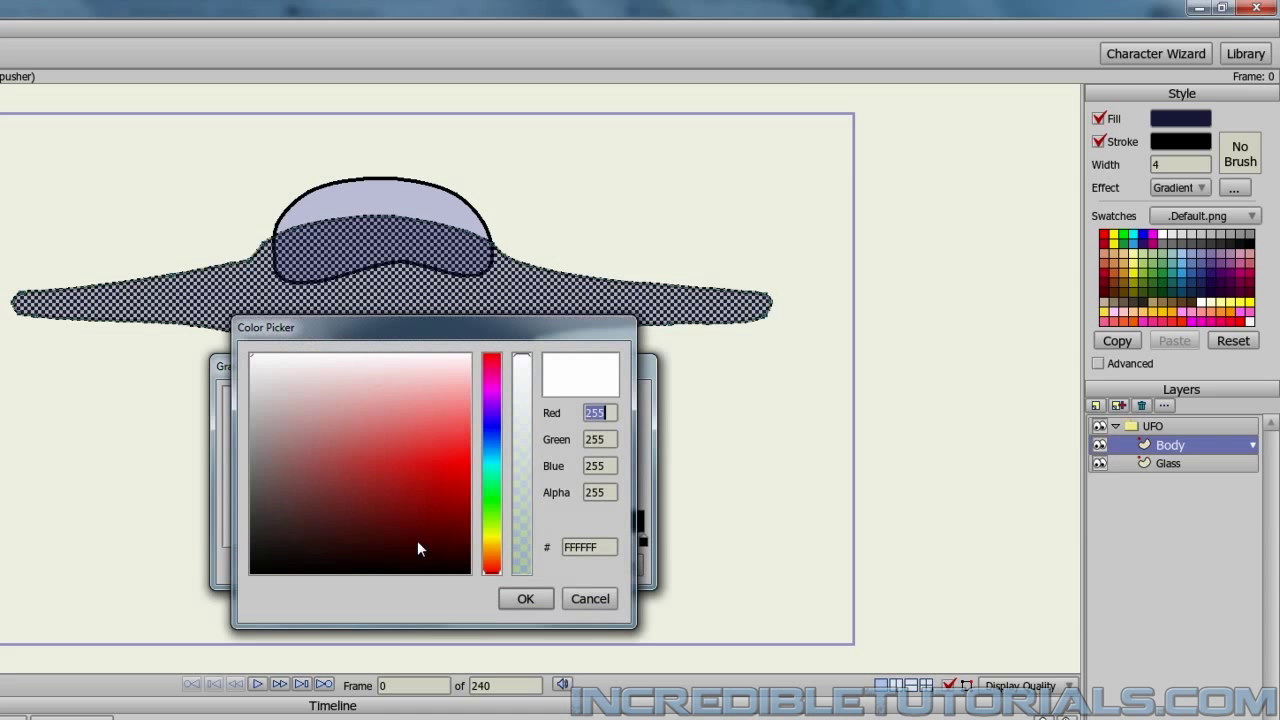
mouse_move(490, 444)
left_mouse_down()
mouse_move(491, 472)
mouse_move(497, 441)
left_mouse_up()
left_click_drag(293, 483, 318, 519)
left_click(524, 597)
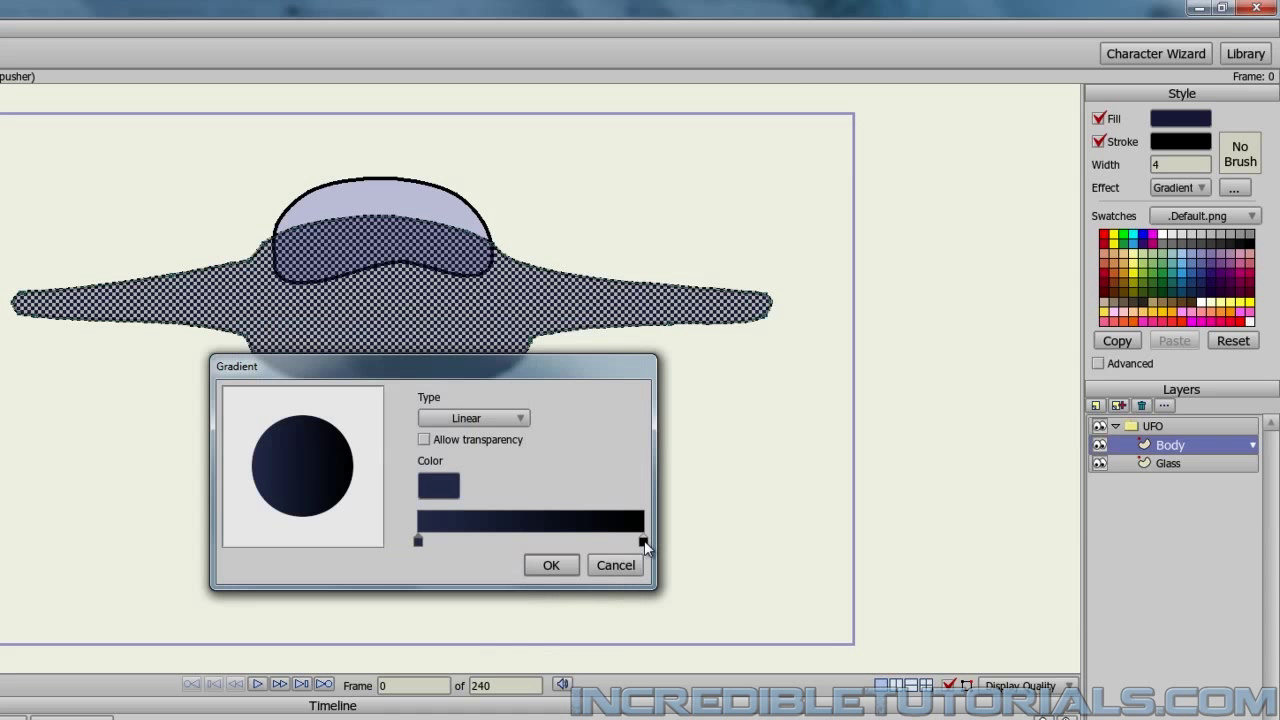
double_click(643, 540)
left_click_drag(494, 482, 493, 442)
left_click(397, 438)
left_click_drag(382, 438, 327, 499)
left_click(526, 598)
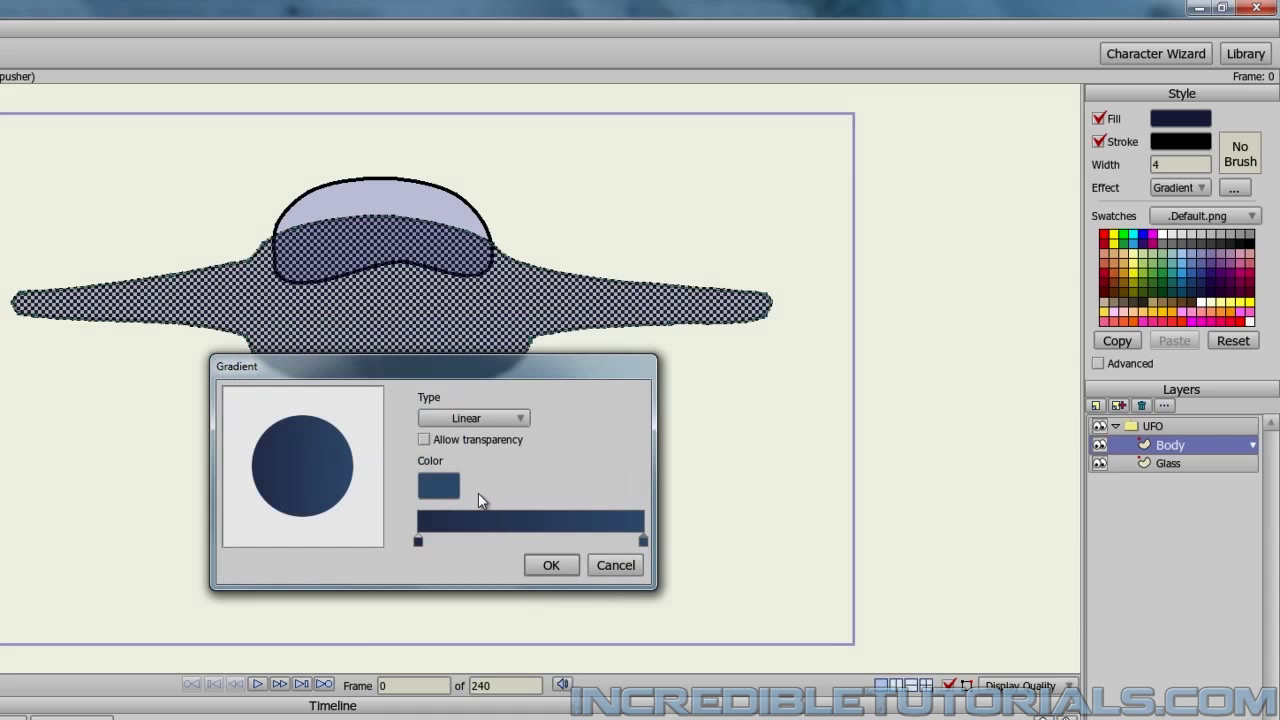
Step: Make the gradient Radial, push the dark stop outward, and lighten the centre stop (value 90)
left_click(503, 422)
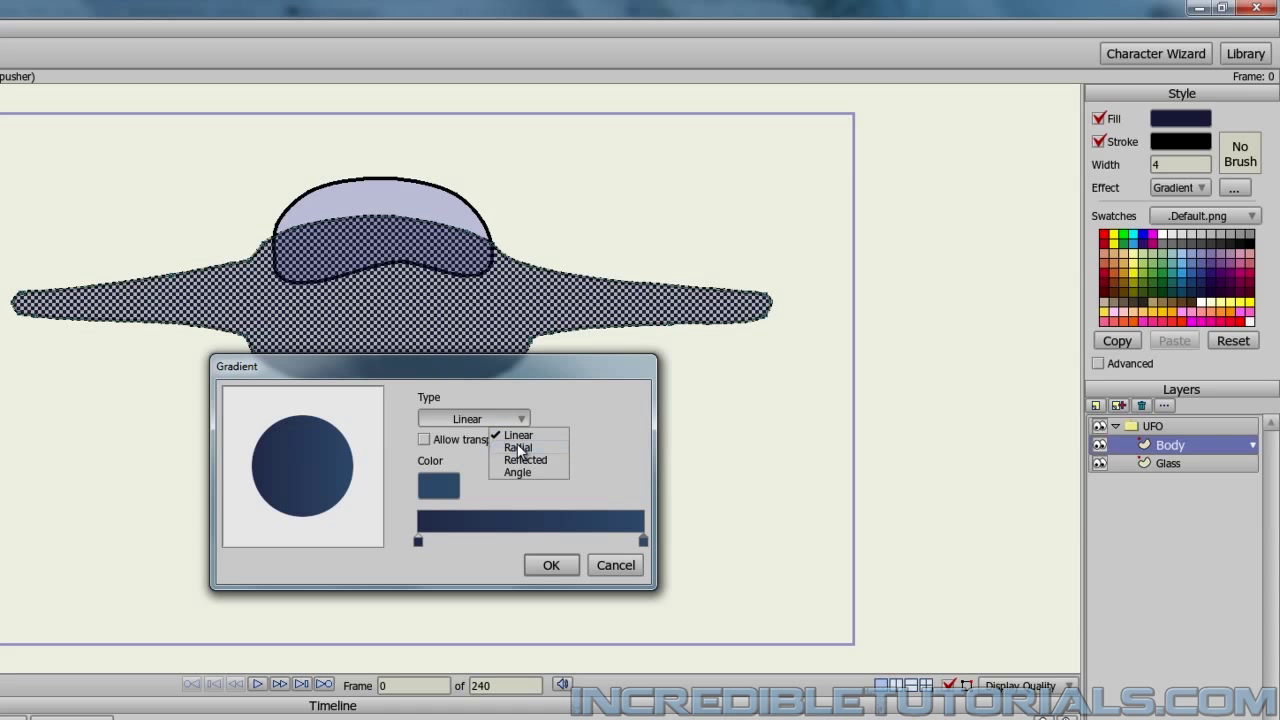
left_click(517, 443)
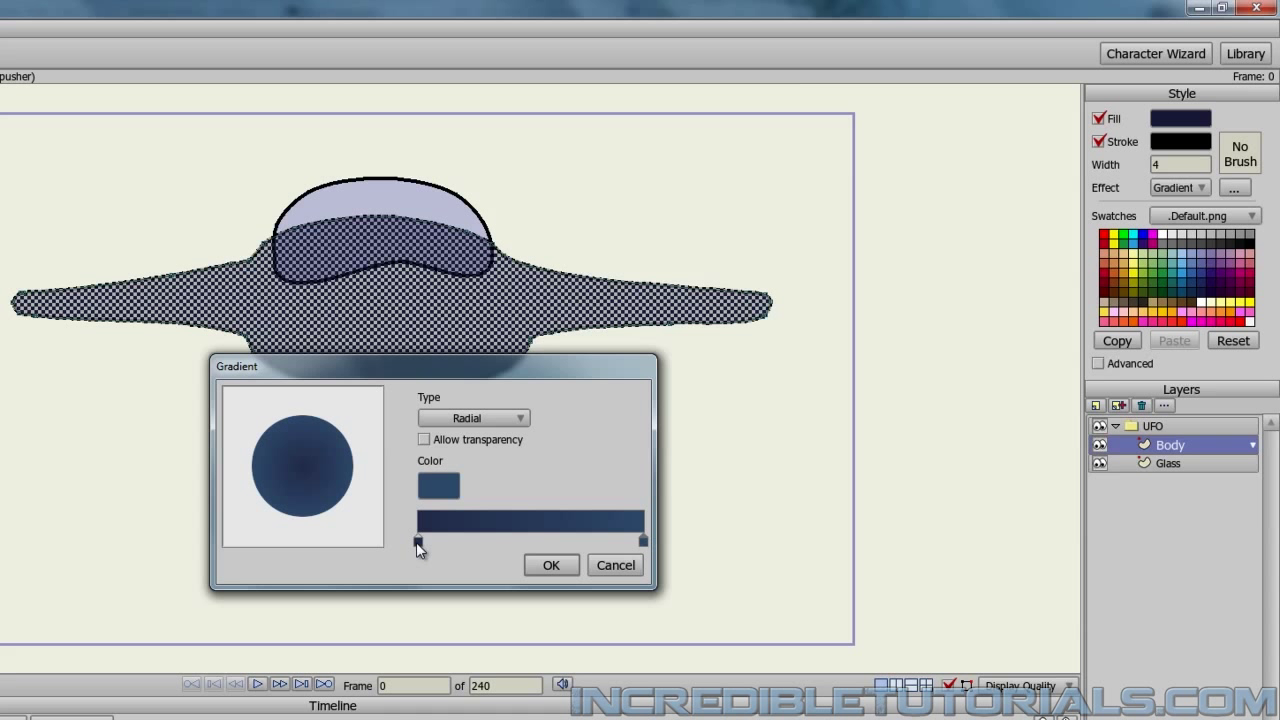
mouse_move(416, 542)
left_mouse_down()
mouse_move(572, 543)
mouse_move(411, 545)
left_mouse_up()
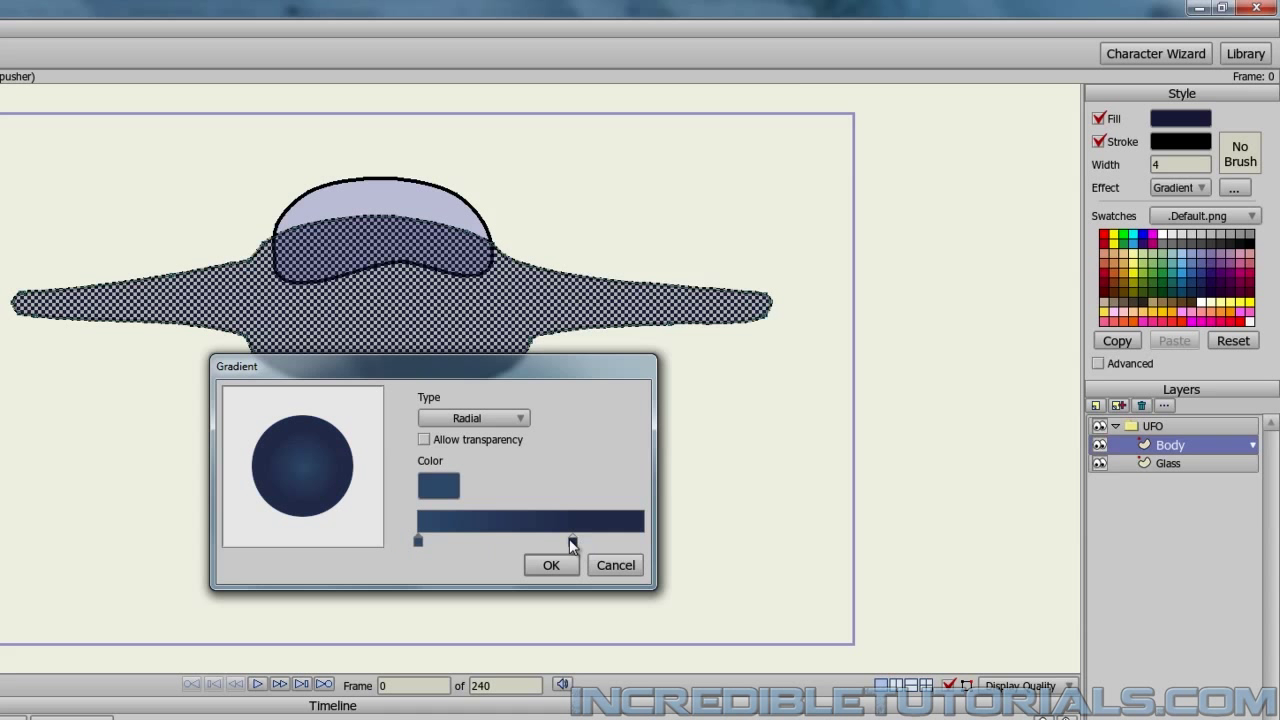
left_click_drag(572, 543, 665, 547)
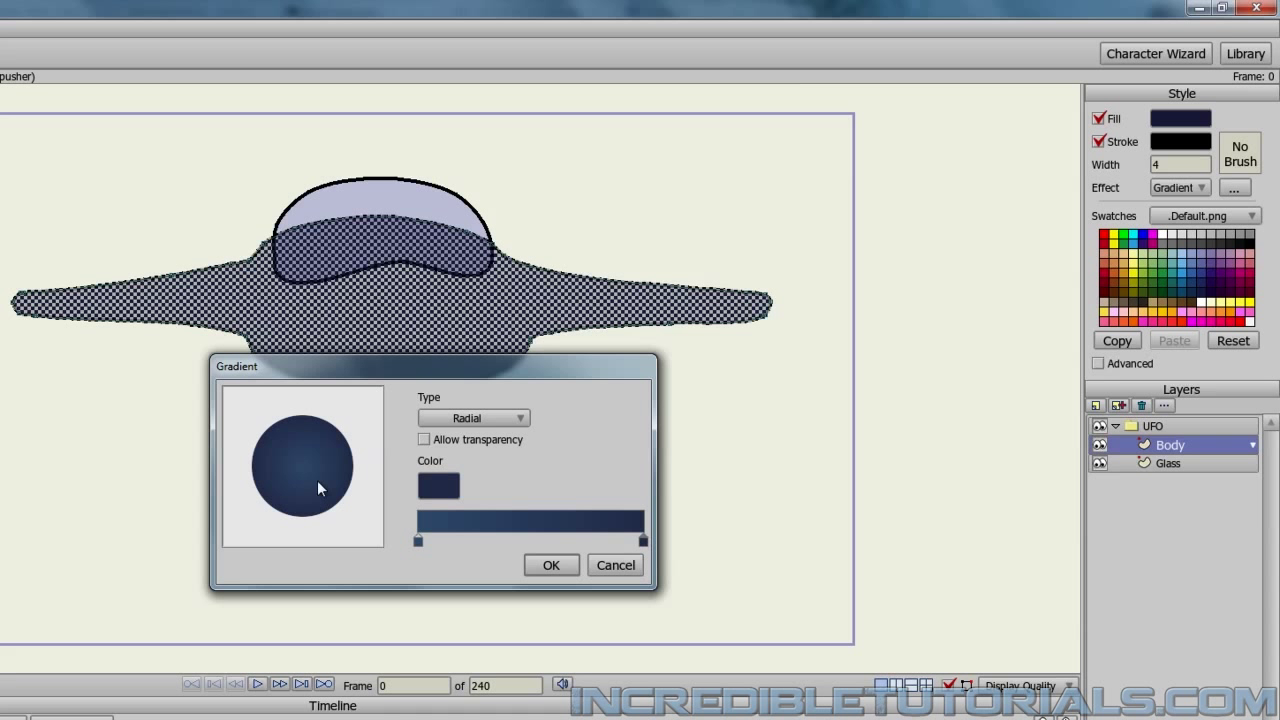
double_click(417, 541)
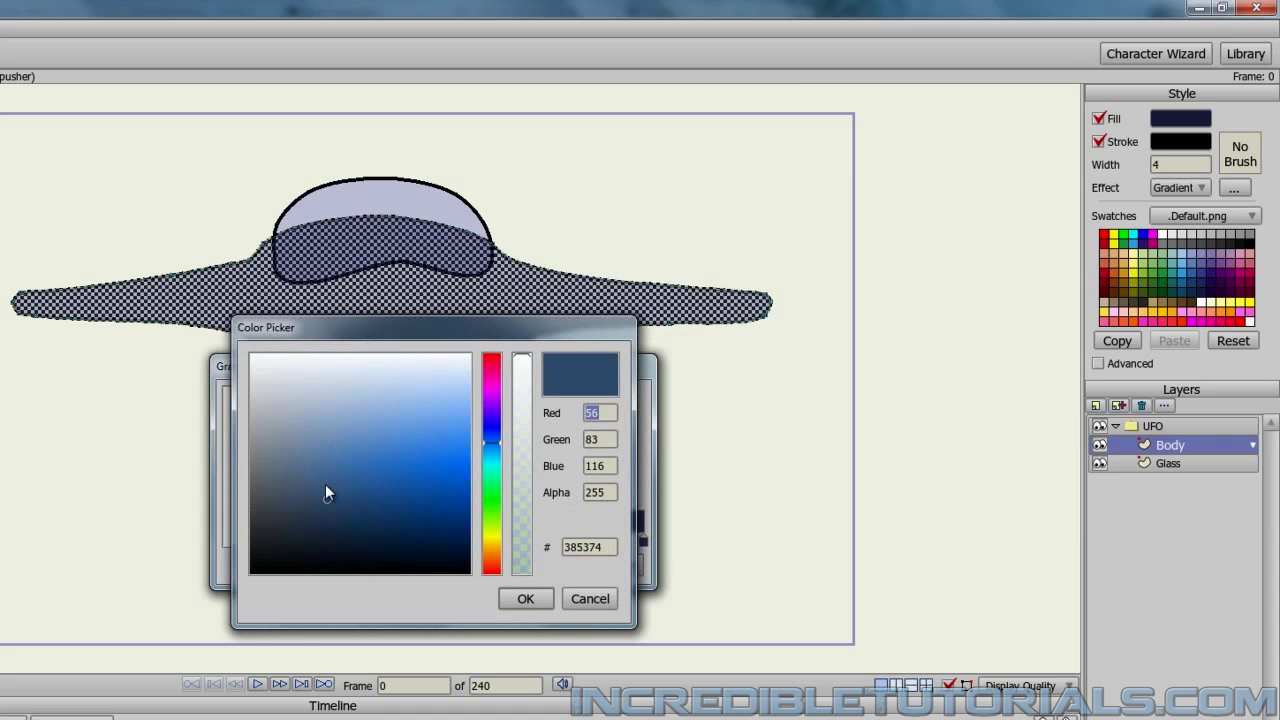
type("90")
left_click(525, 598)
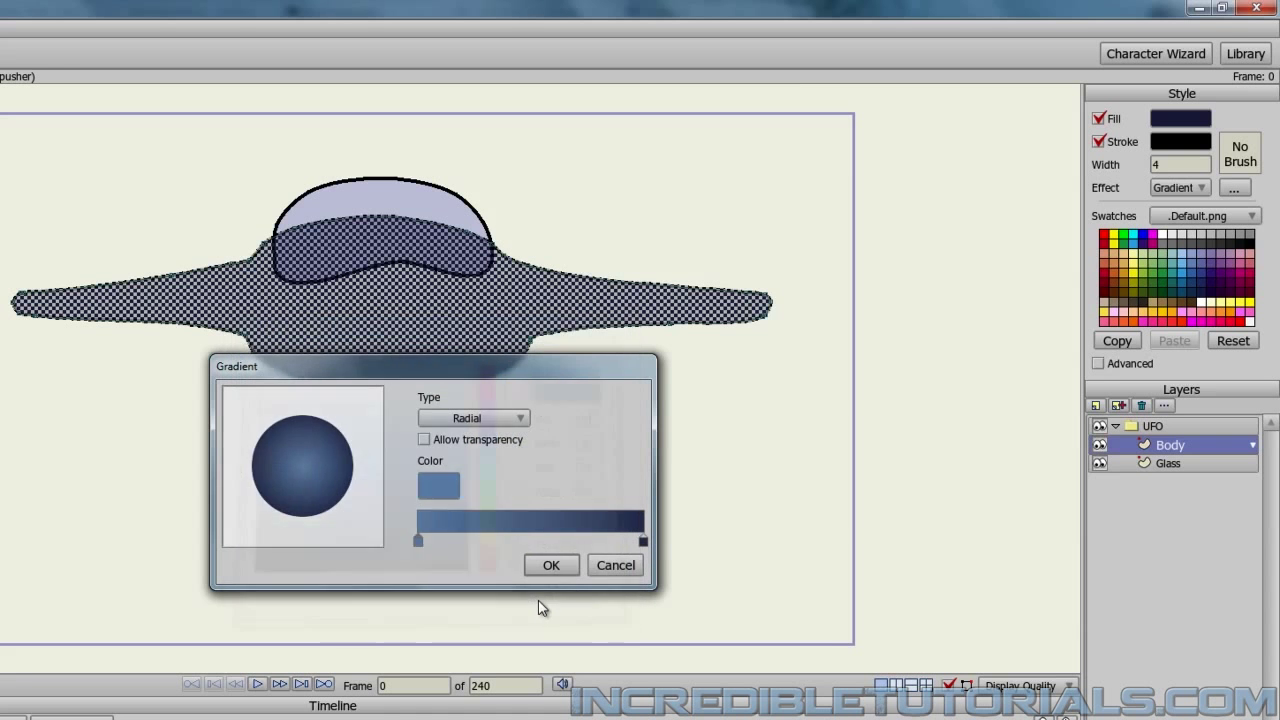
Step: Tilt the body's radial gradient and shift its highlight right and higher within the saucer
left_click(547, 568)
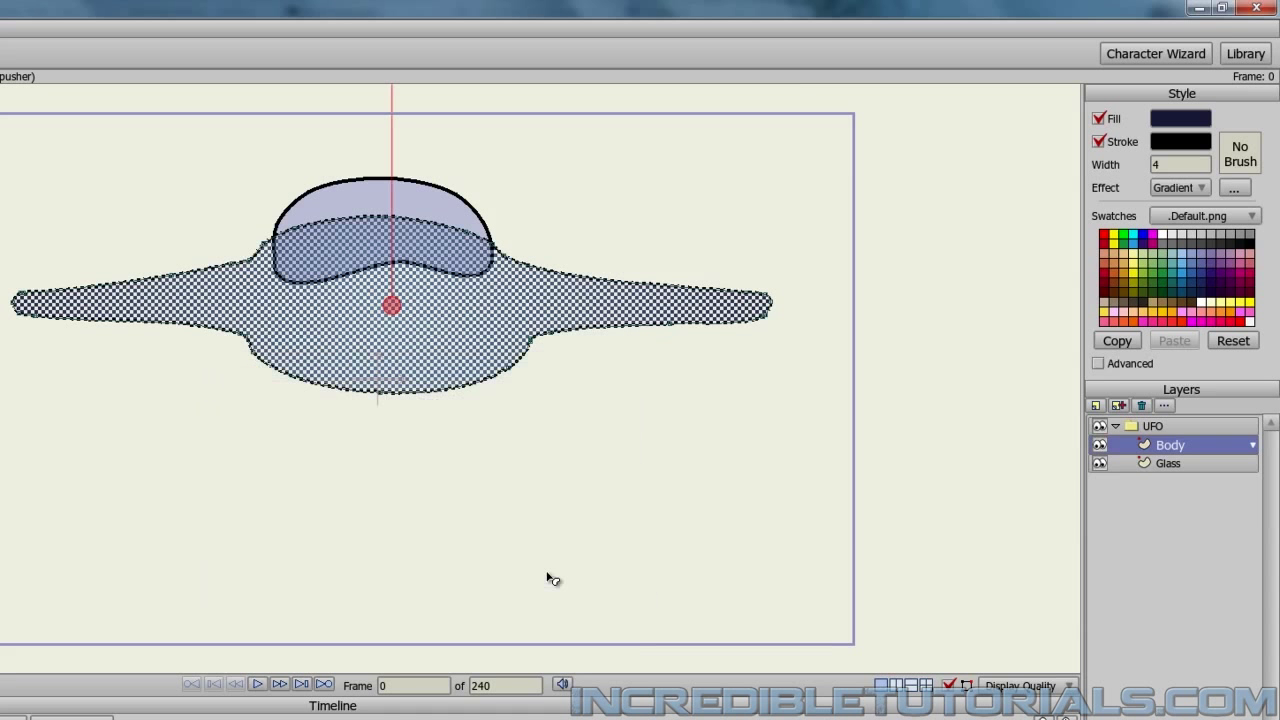
left_click_drag(437, 331, 335, 560)
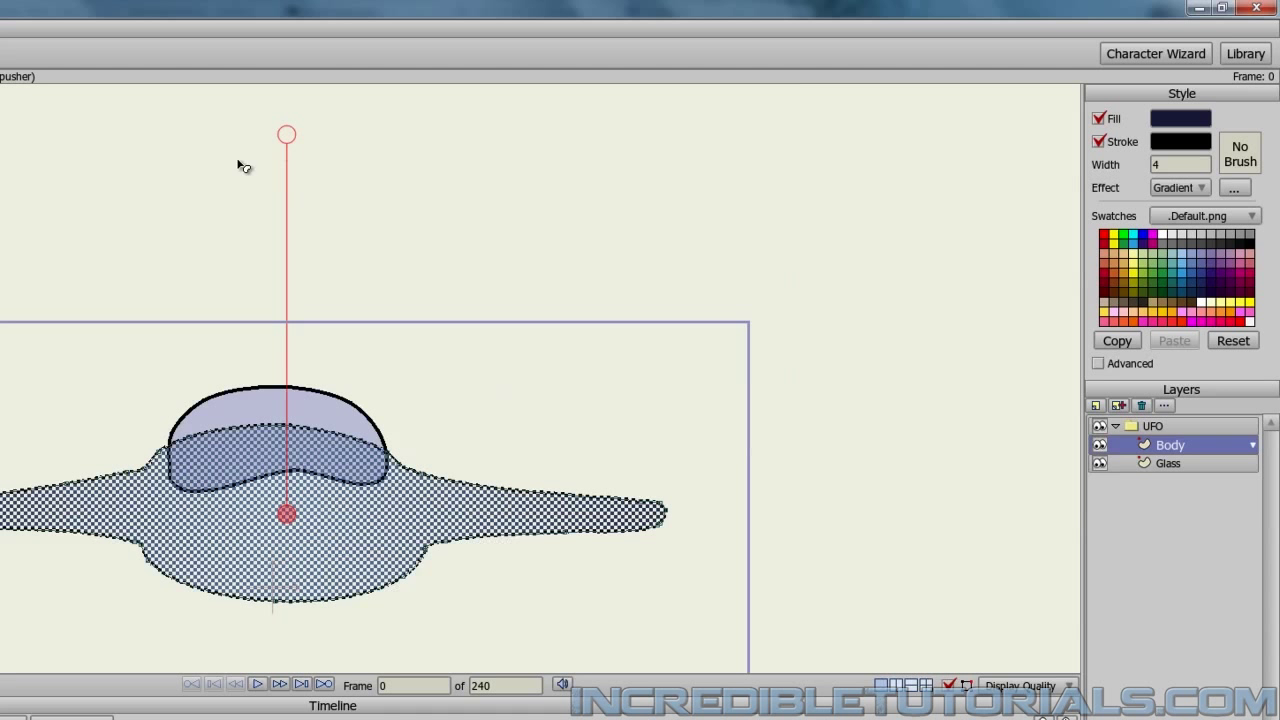
left_click_drag(287, 133, 391, 491)
left_click_drag(290, 516, 332, 529)
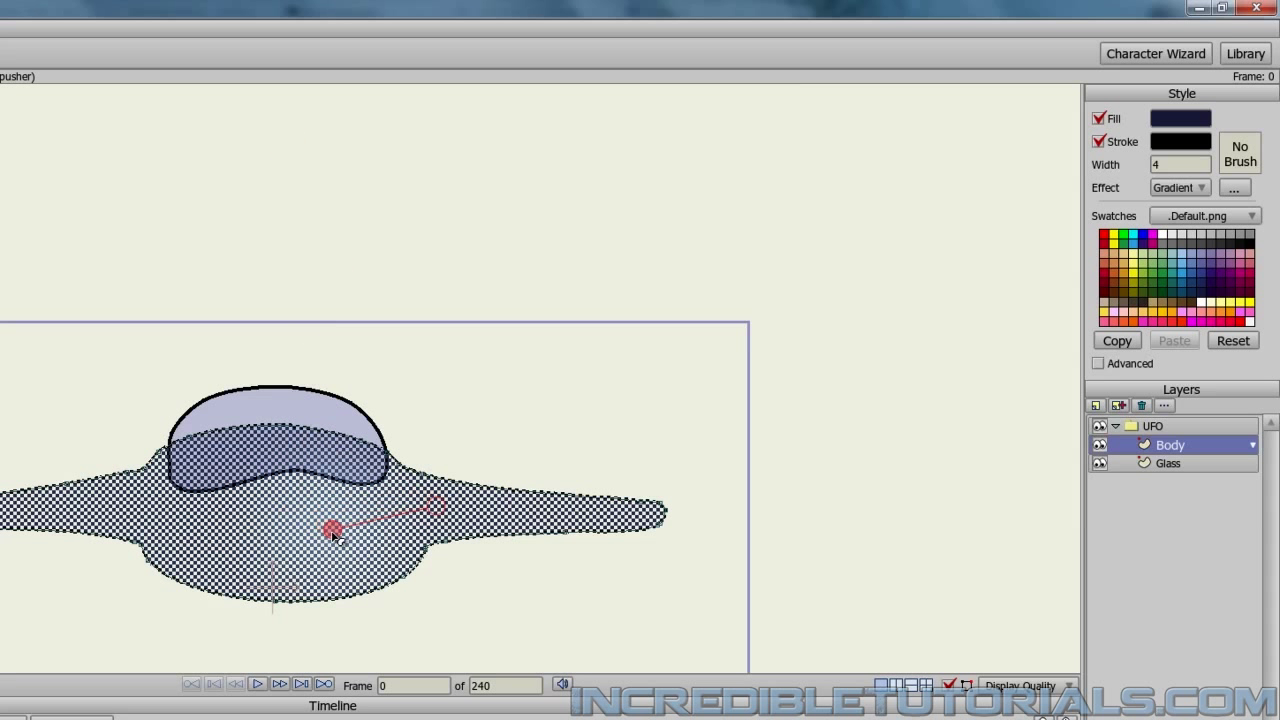
left_click(466, 434)
left_click_drag(331, 529, 331, 490)
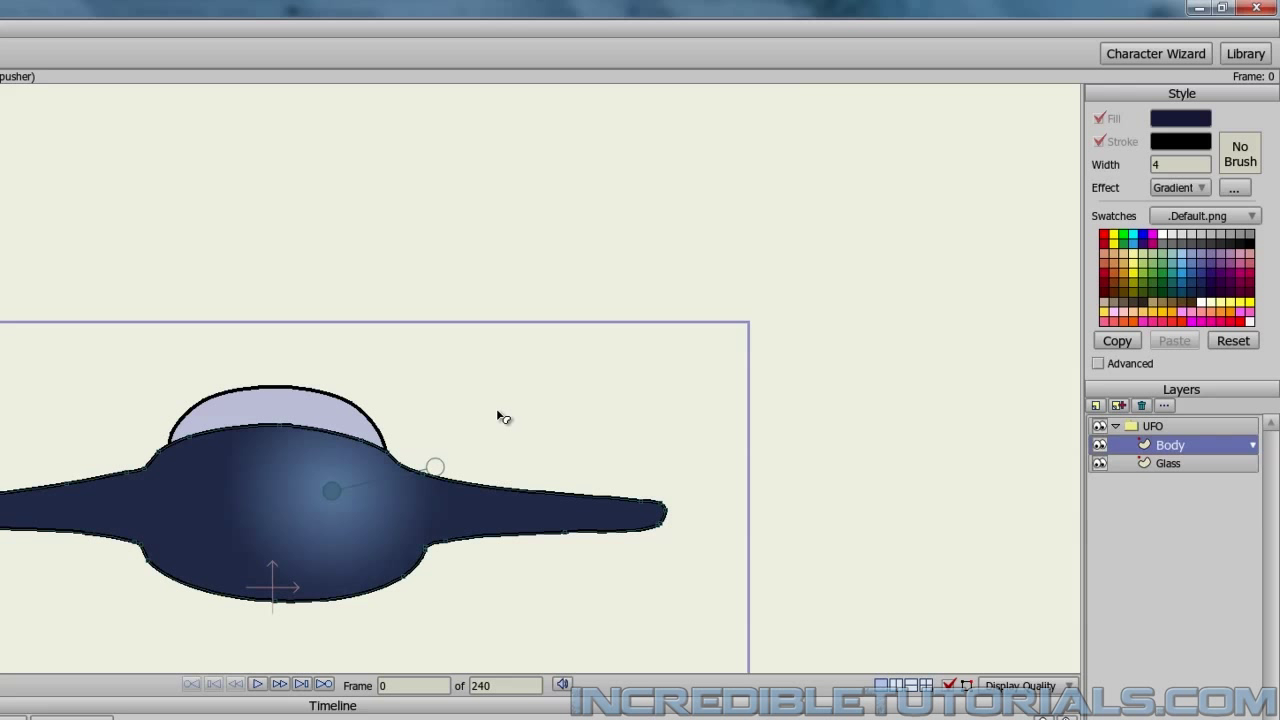
Step: On the Glass layer, apply a radial Gradient effect to the dome shape
left_click(1171, 465)
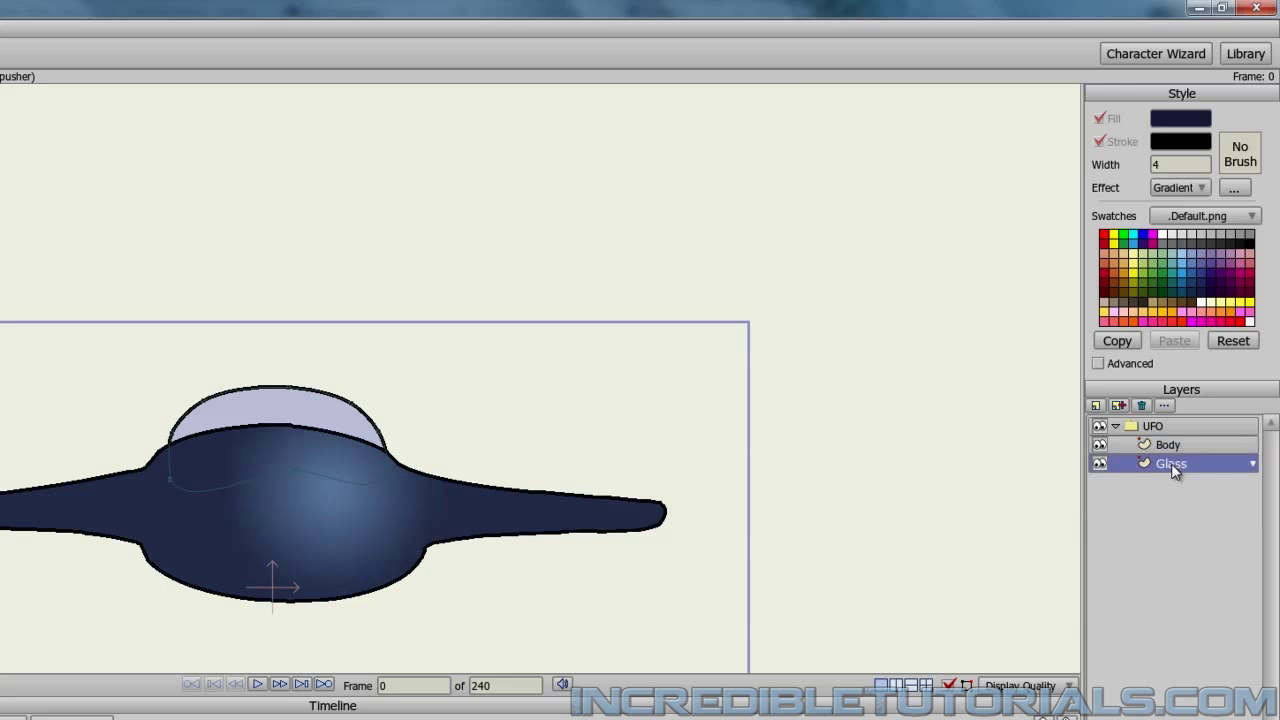
left_click(265, 417)
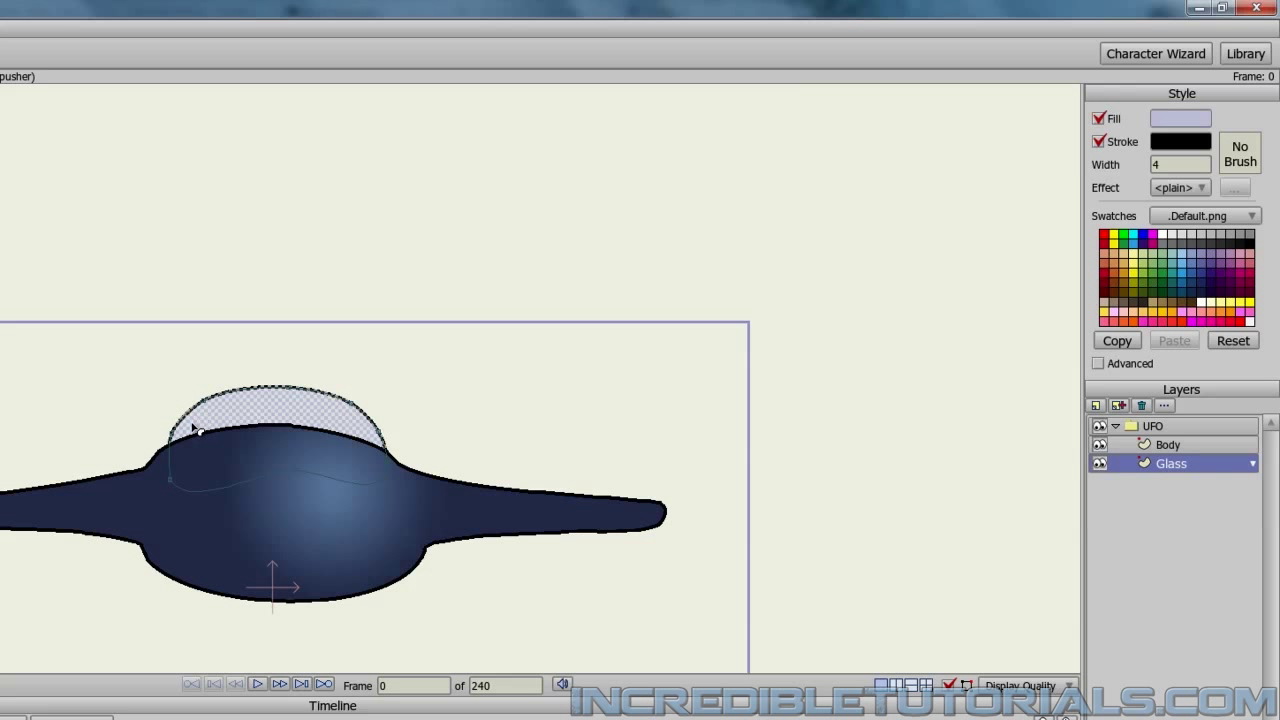
left_click(1195, 188)
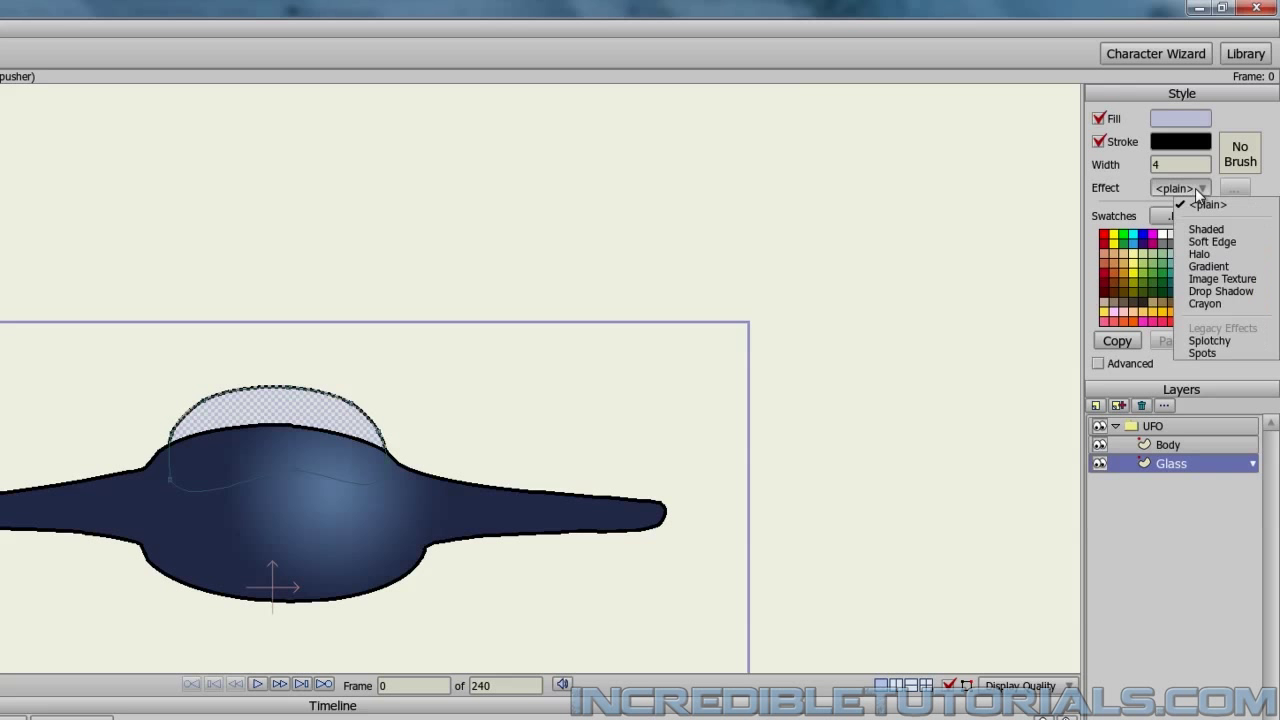
left_click(1210, 268)
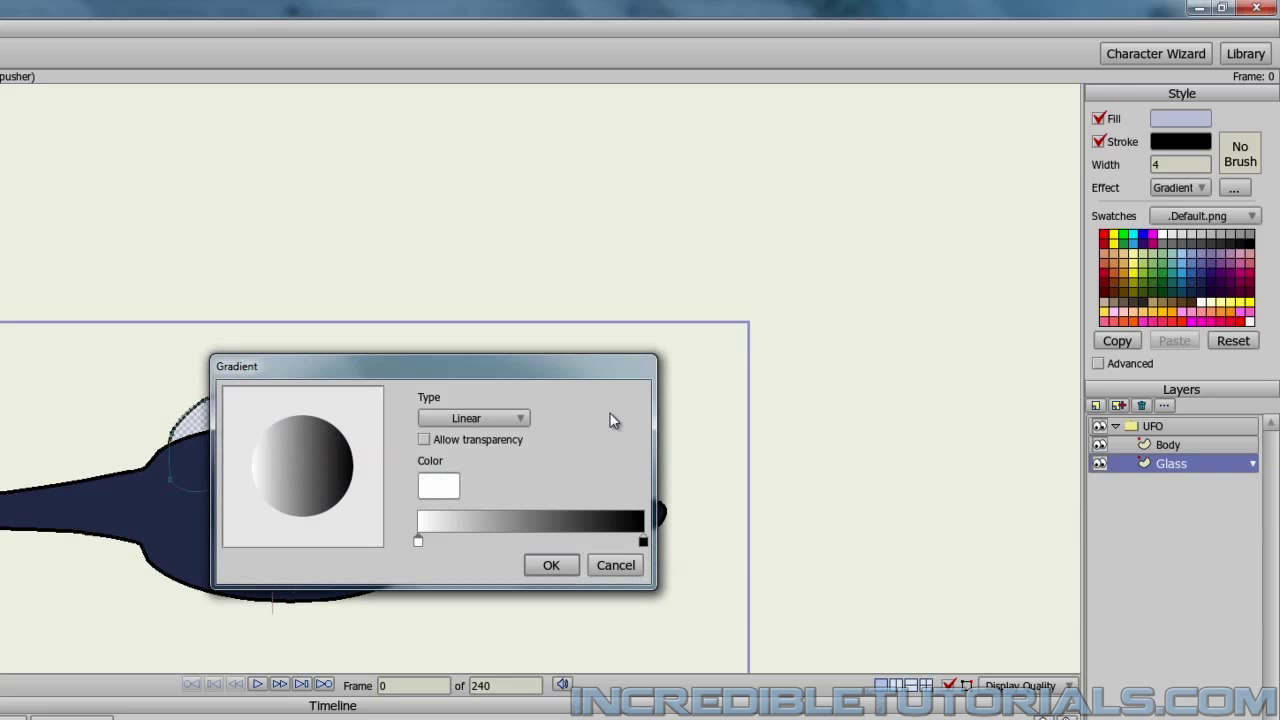
left_click(490, 418)
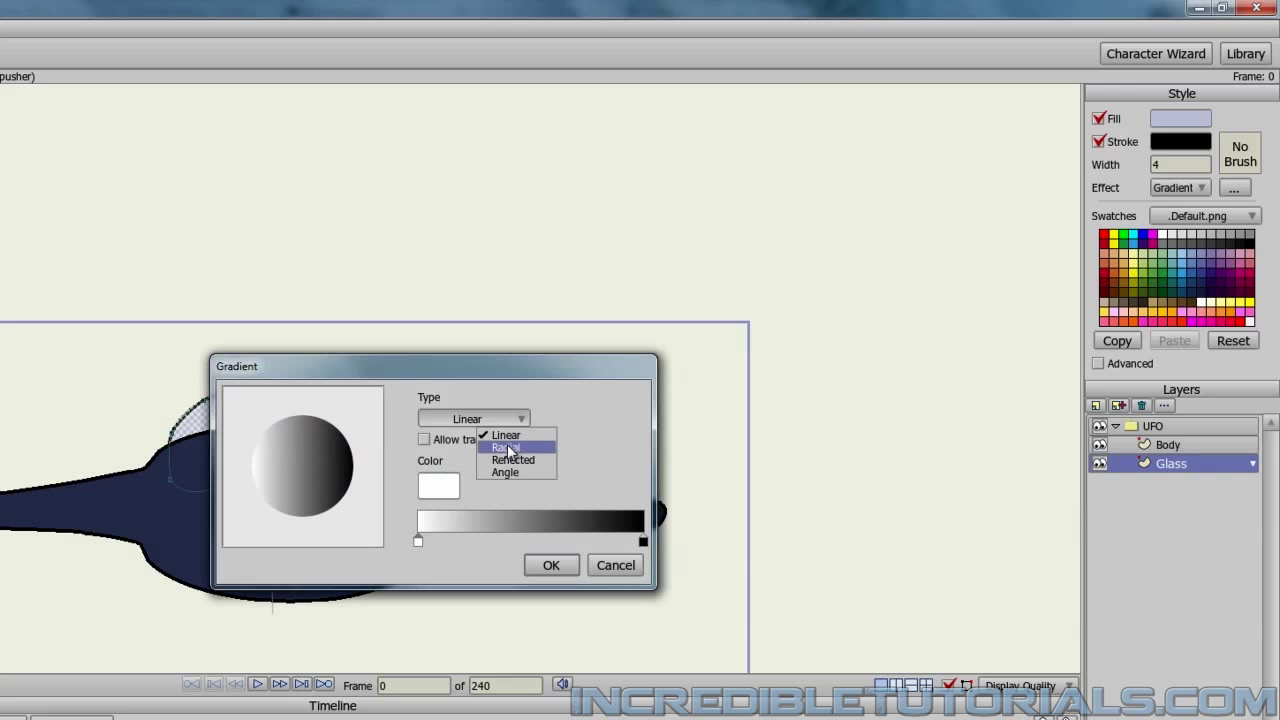
left_click(507, 448)
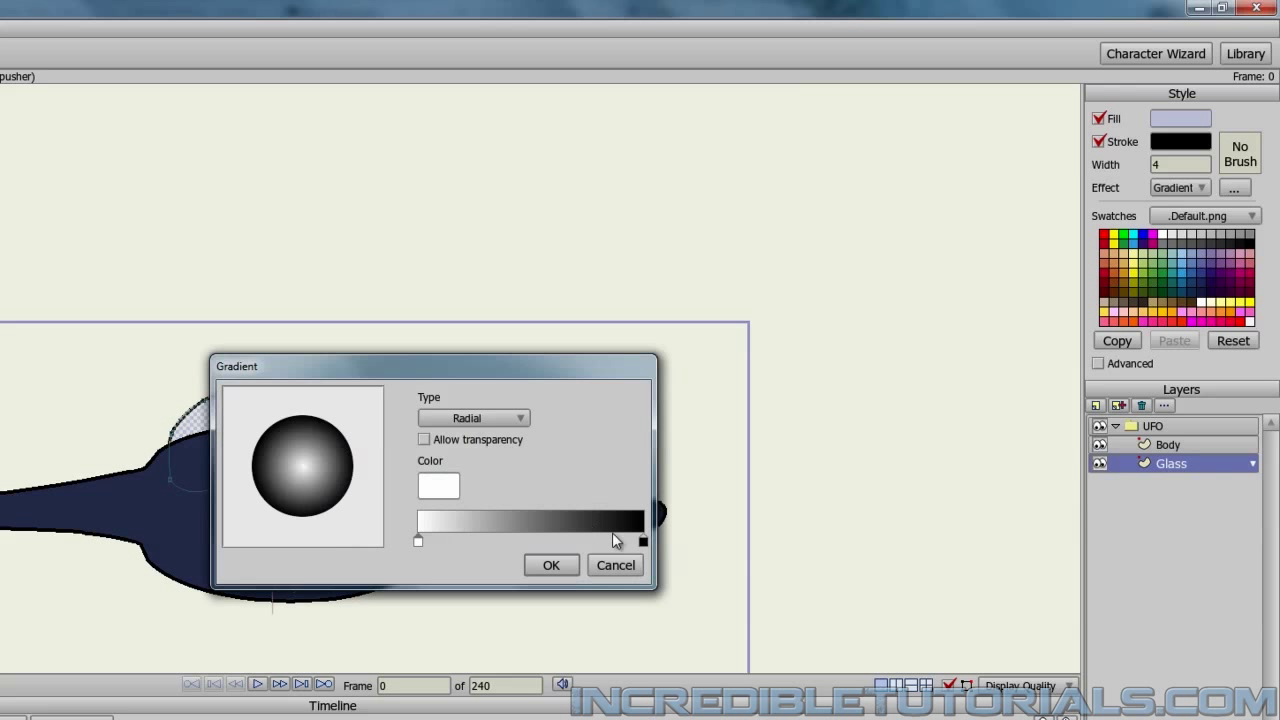
Step: Set the dome gradient's end colour to light blue B4CFDA and confirm
left_click(643, 541)
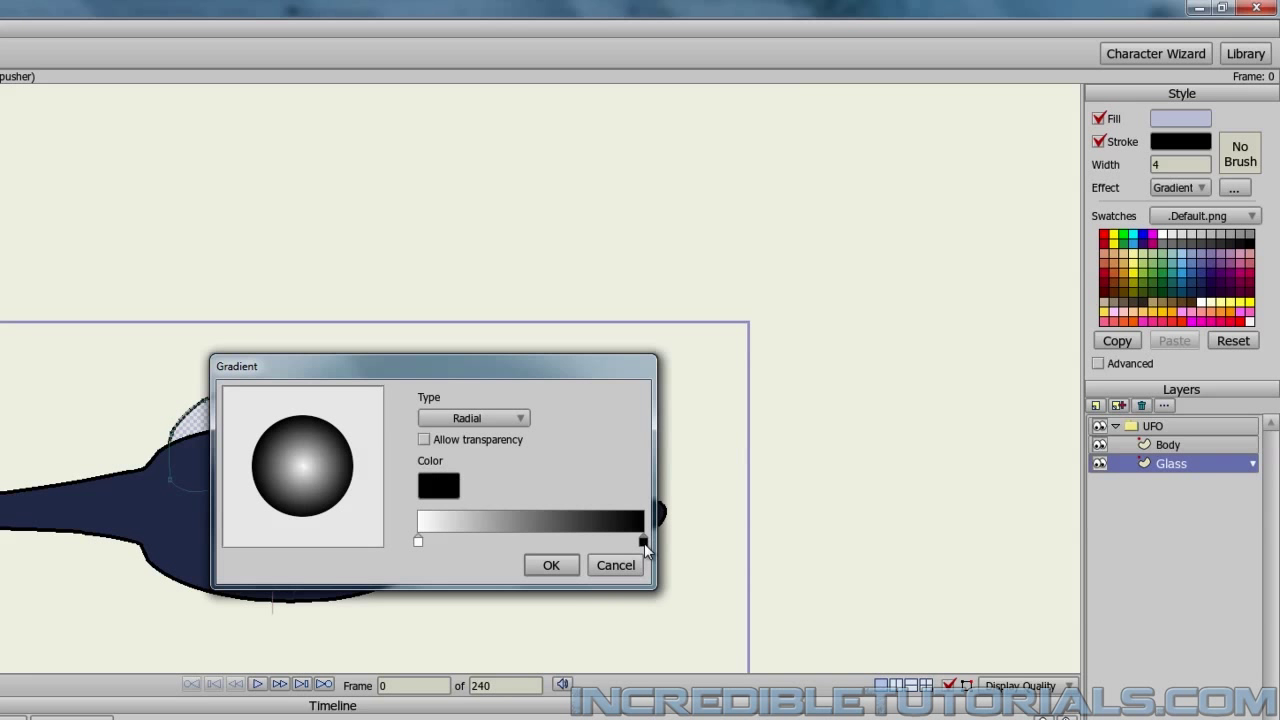
left_click(438, 486)
left_click_drag(491, 462, 492, 452)
left_click_drag(326, 372, 326, 402)
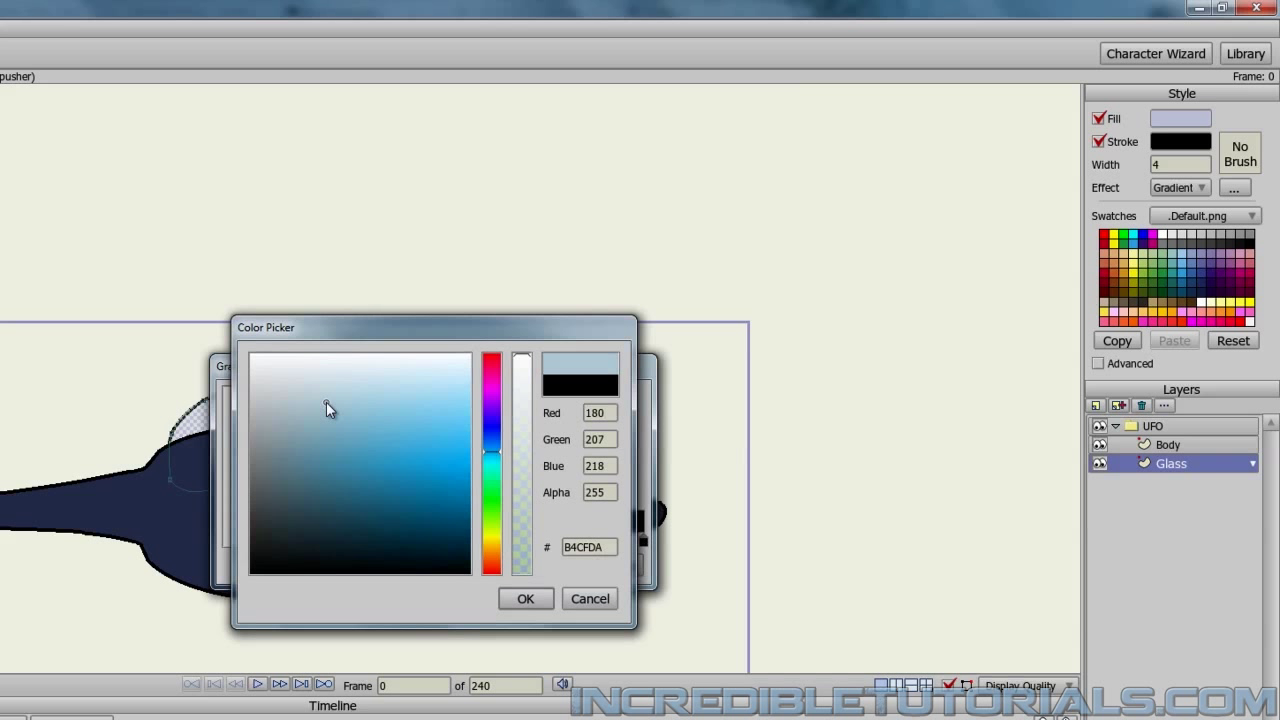
left_click(518, 598)
left_click(547, 572)
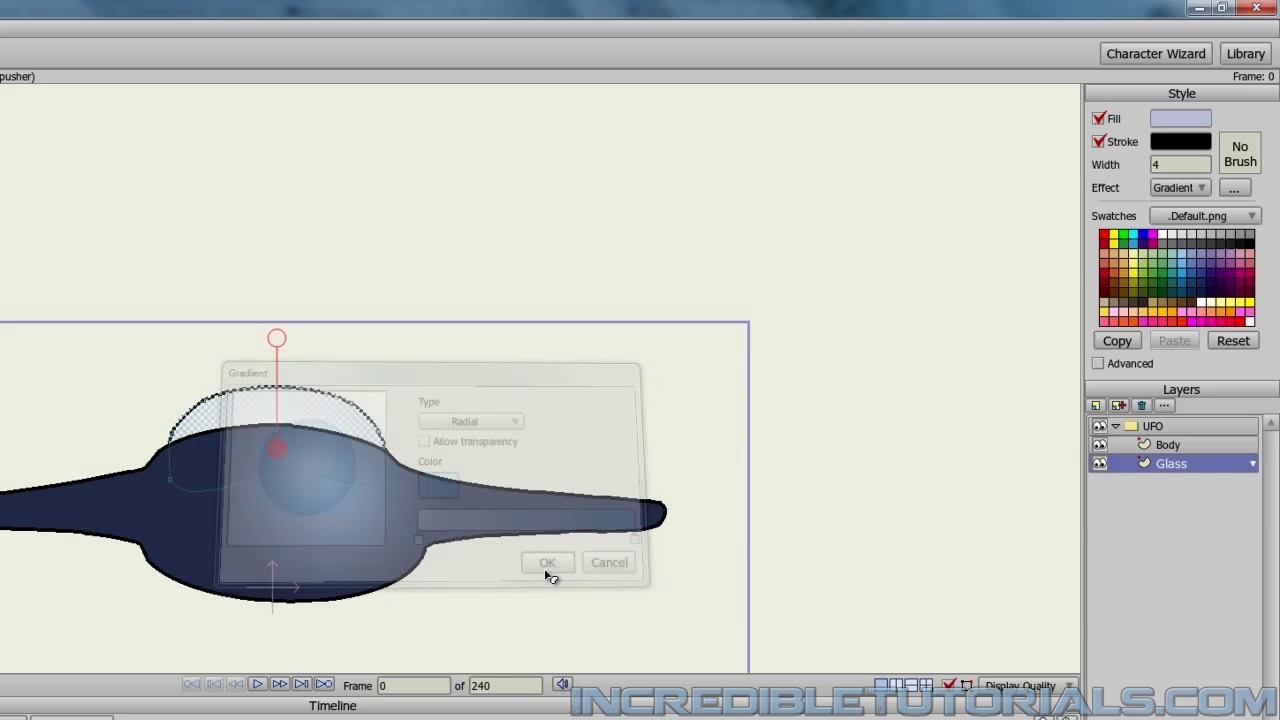
Step: Move the dome gradient's centre up and right, angling it toward the upper right
left_click_drag(277, 450, 309, 417)
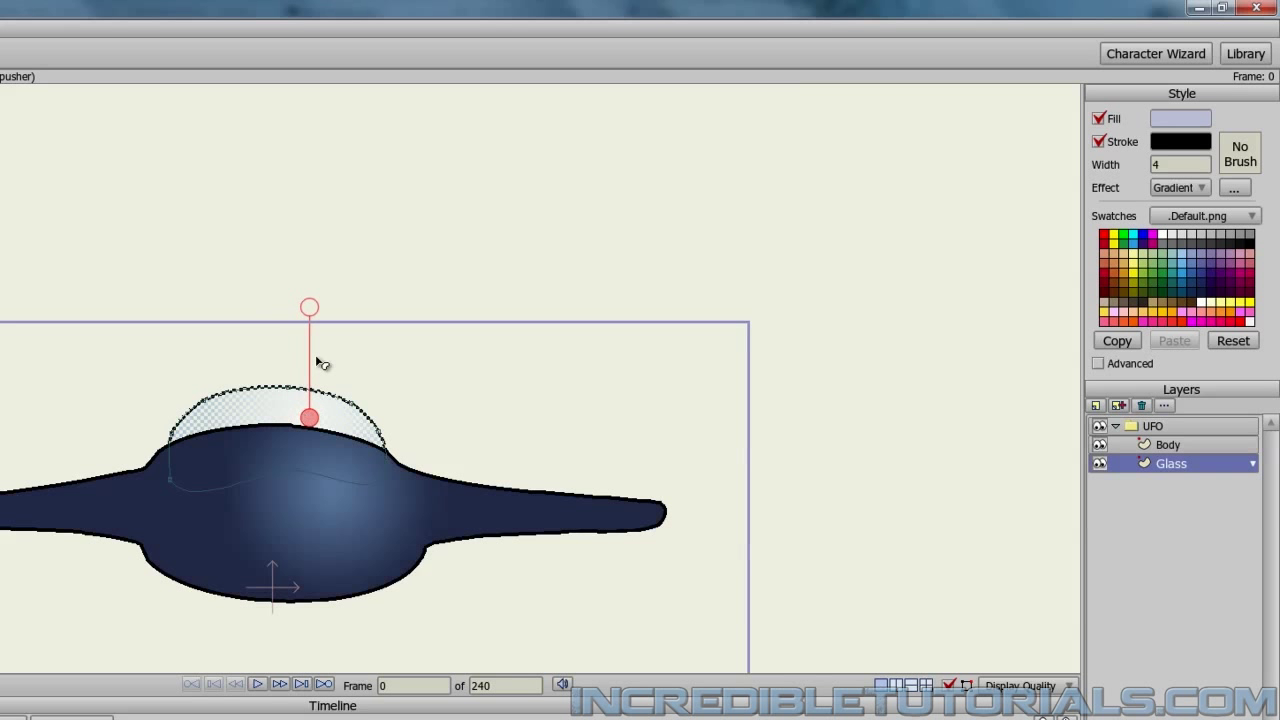
left_click_drag(309, 304, 371, 365)
left_click_drag(309, 420, 318, 421)
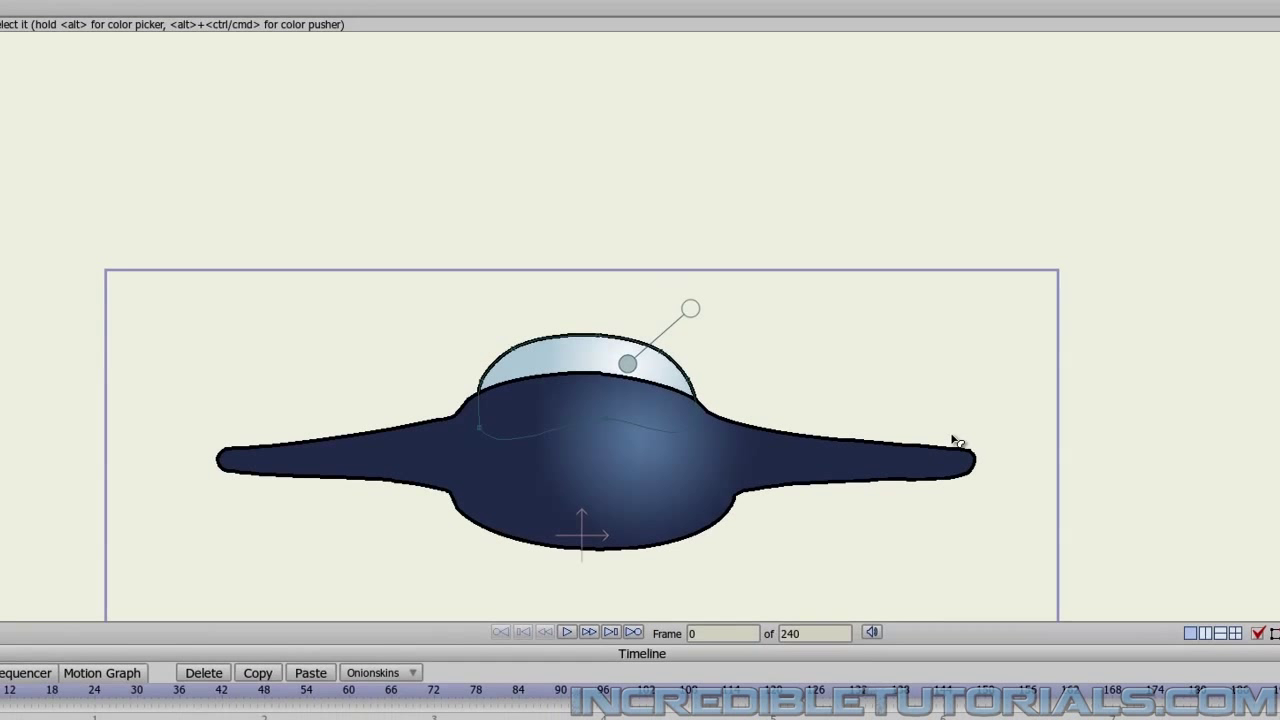
Step: With Transform Points, smooth the body's lower-left and lower-right outline curves
left_click(607, 404)
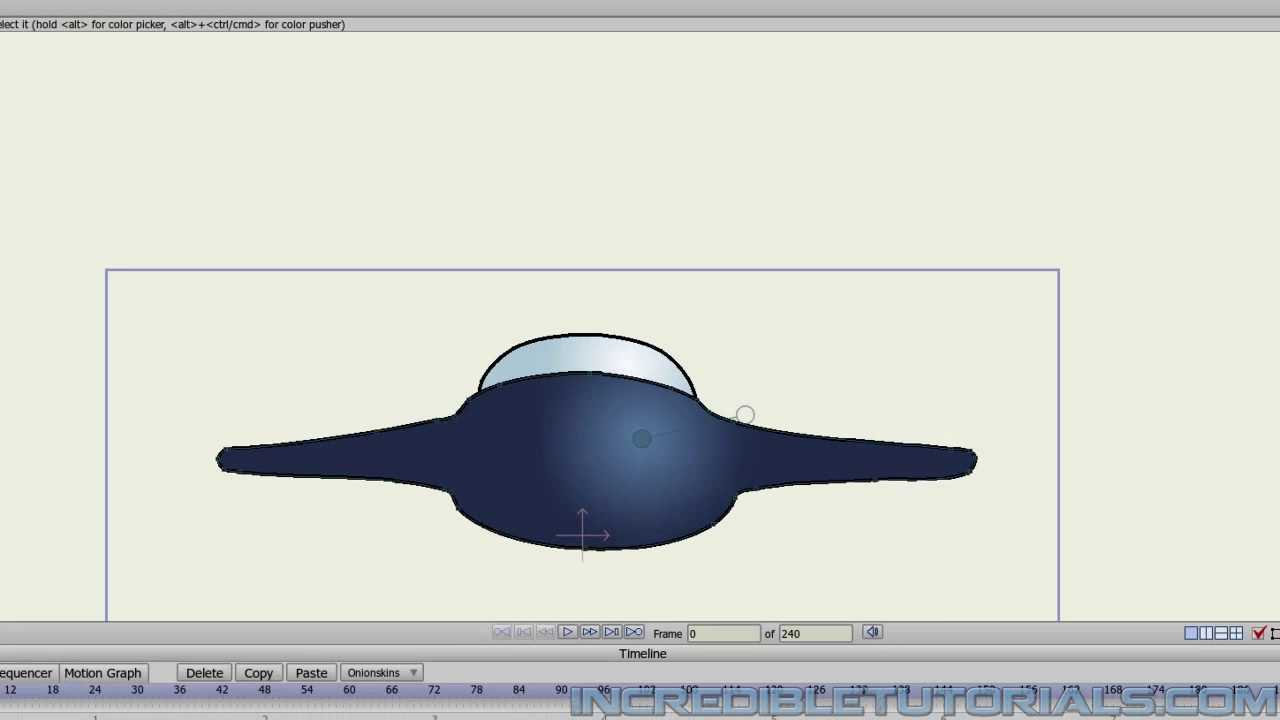
key("t")
left_click(447, 497)
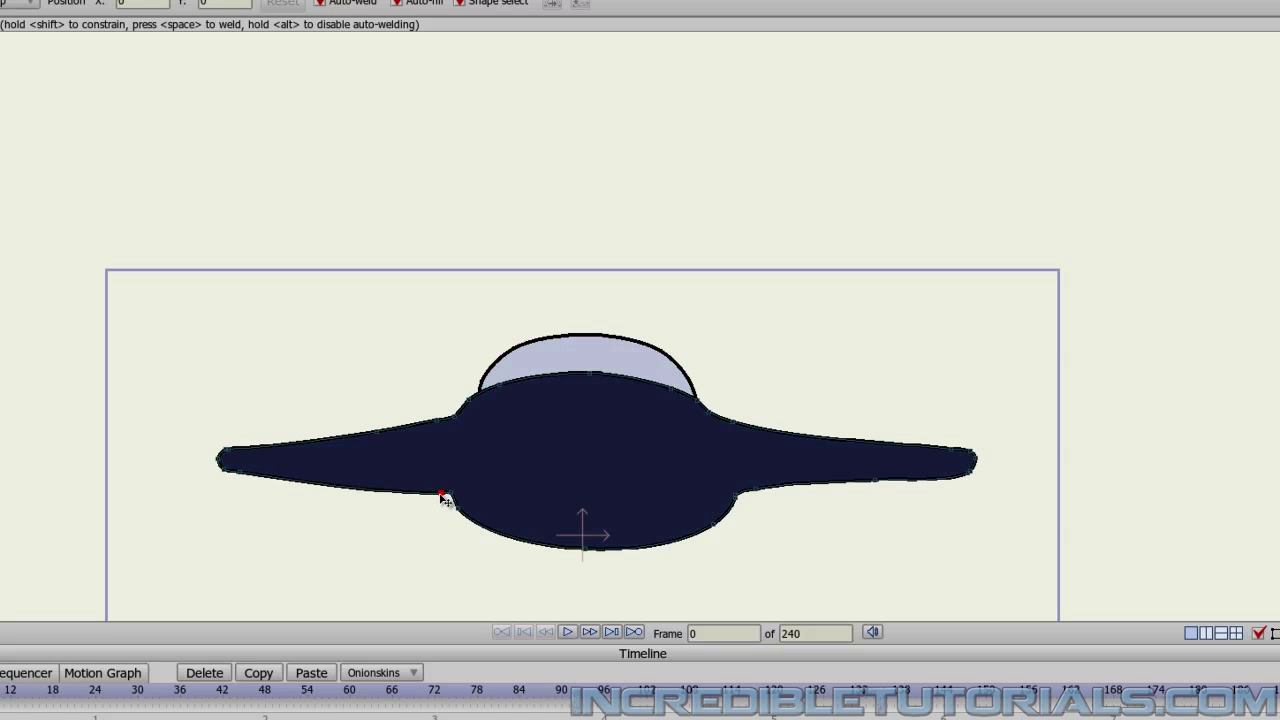
left_click_drag(453, 505, 440, 501)
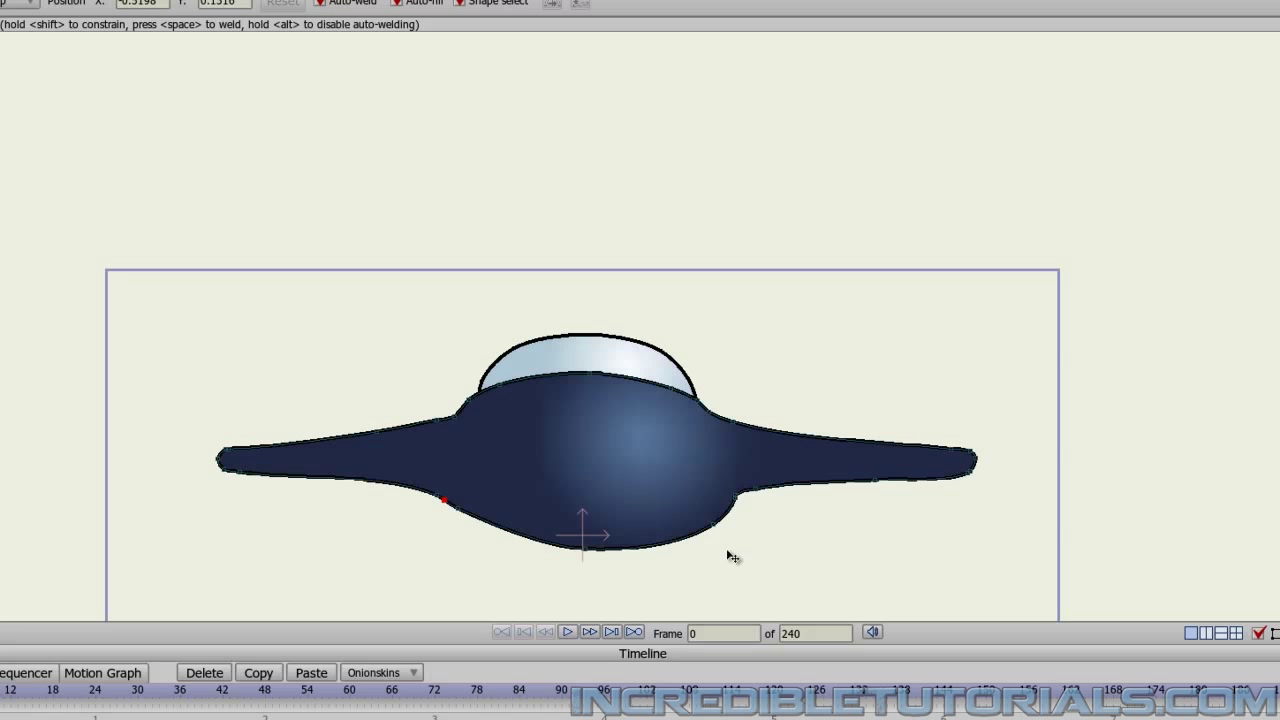
left_click(757, 490)
left_click_drag(745, 499, 720, 526)
left_click_drag(800, 484, 775, 496)
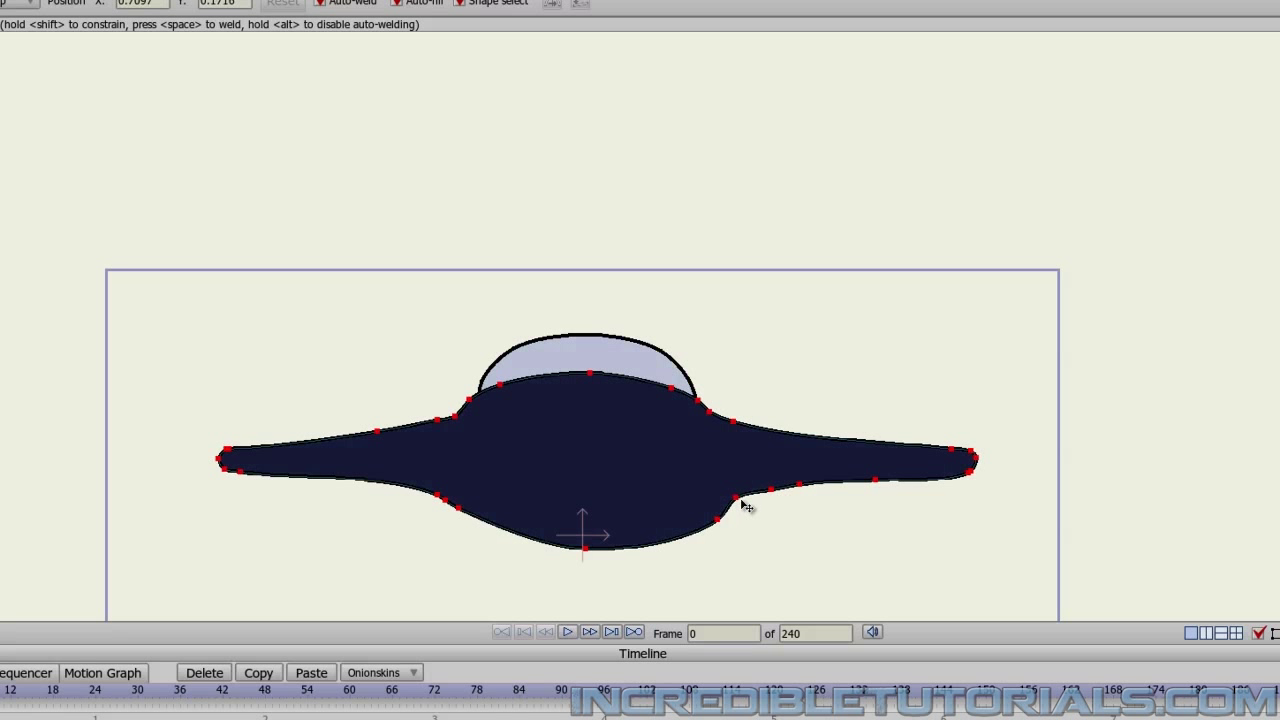
left_click(740, 501)
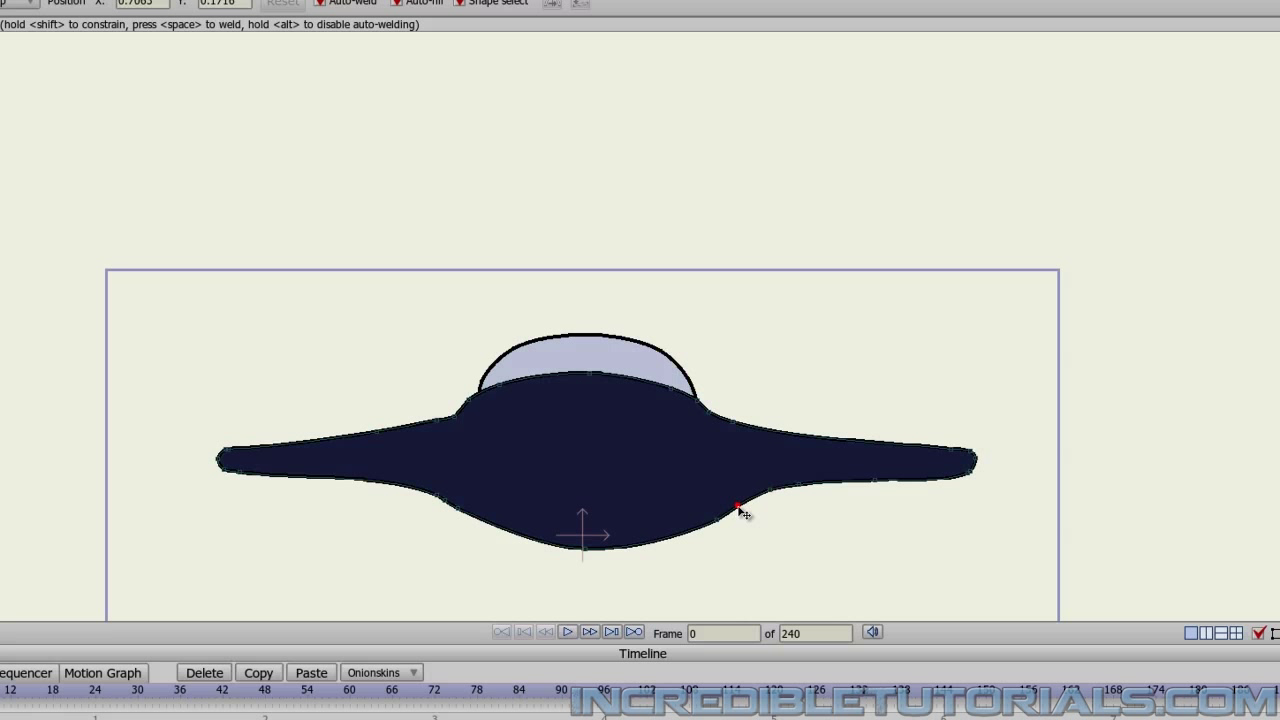
left_click(748, 540)
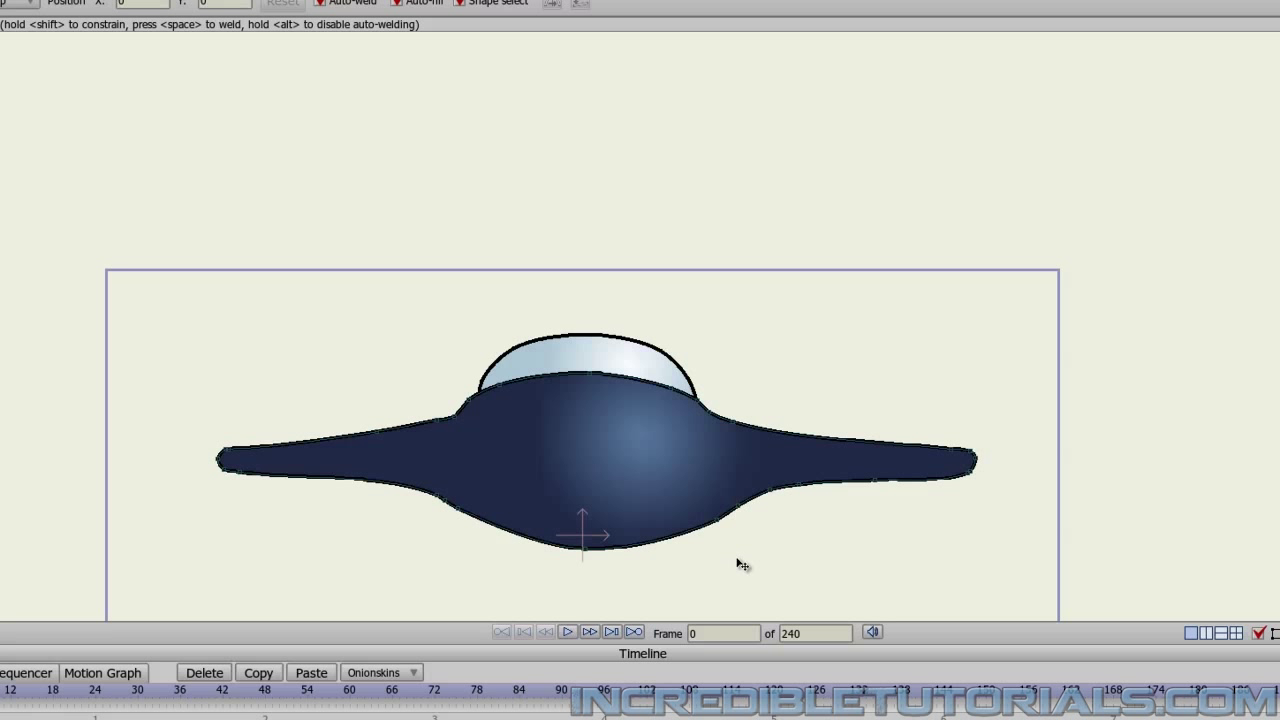
Step: Check the upper shoulder points, then reshape both wing tips into smoother rounded ends
left_click(455, 412)
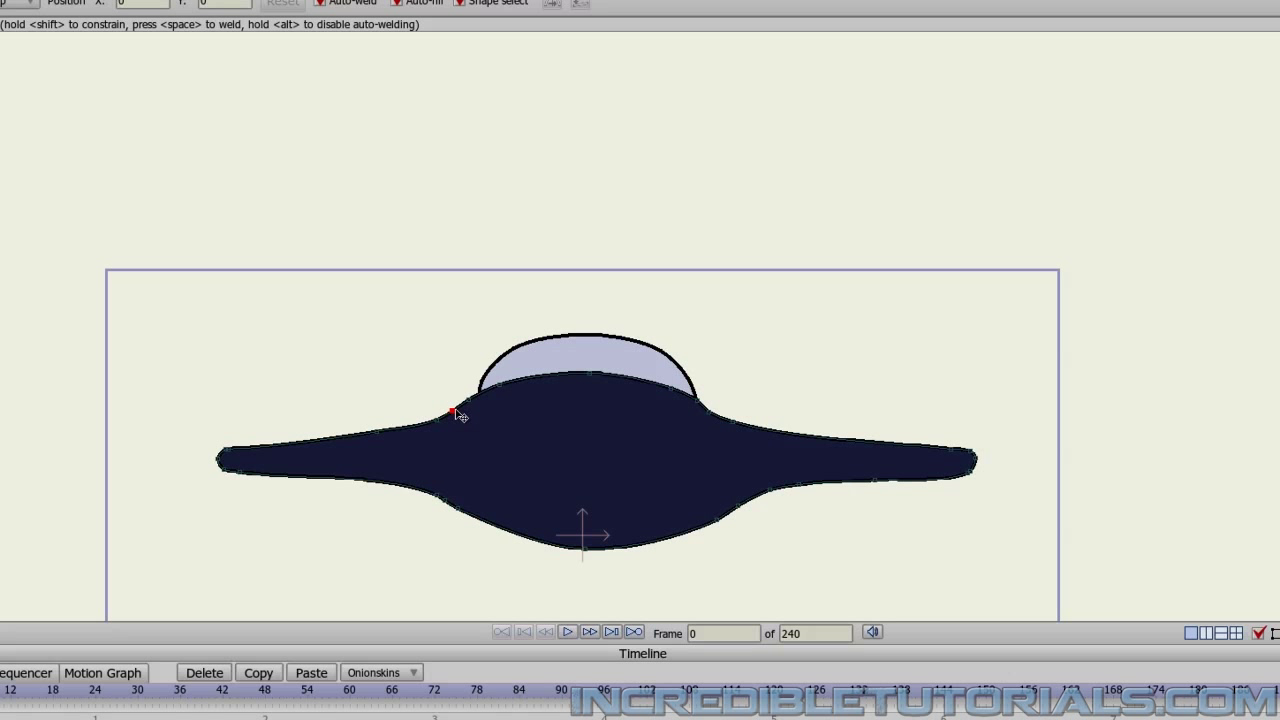
left_click(711, 409)
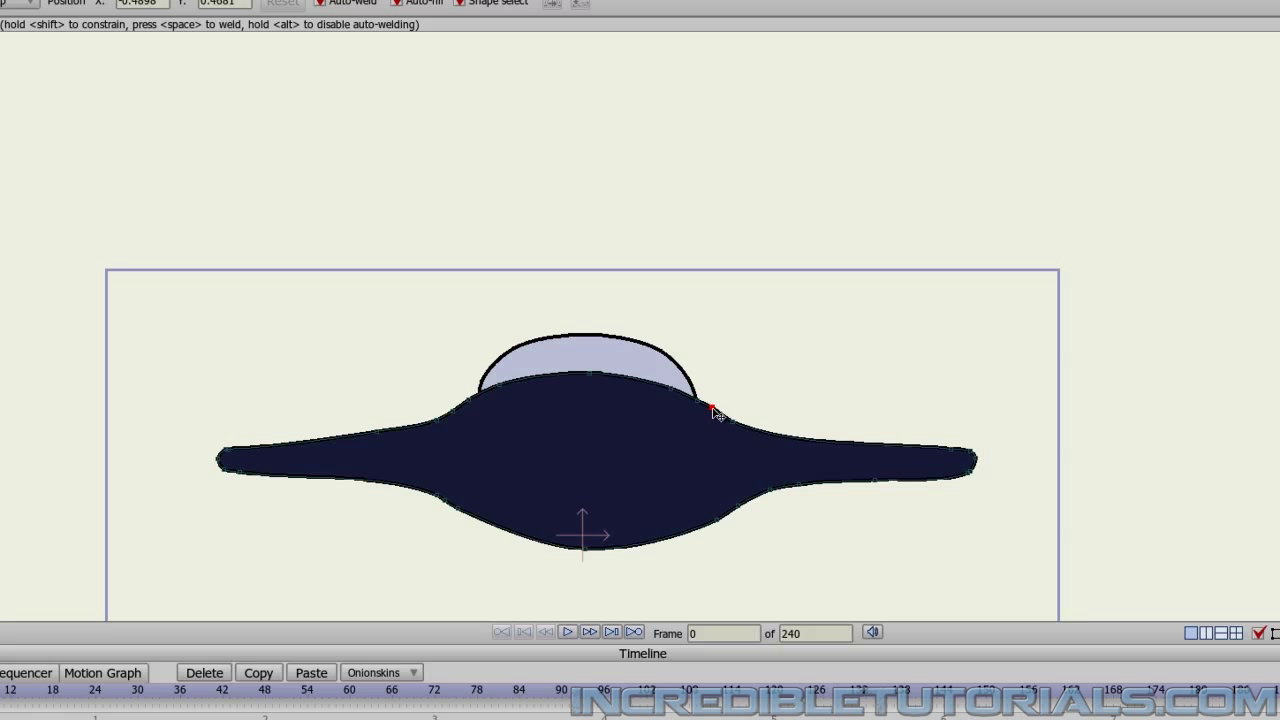
left_click(777, 415)
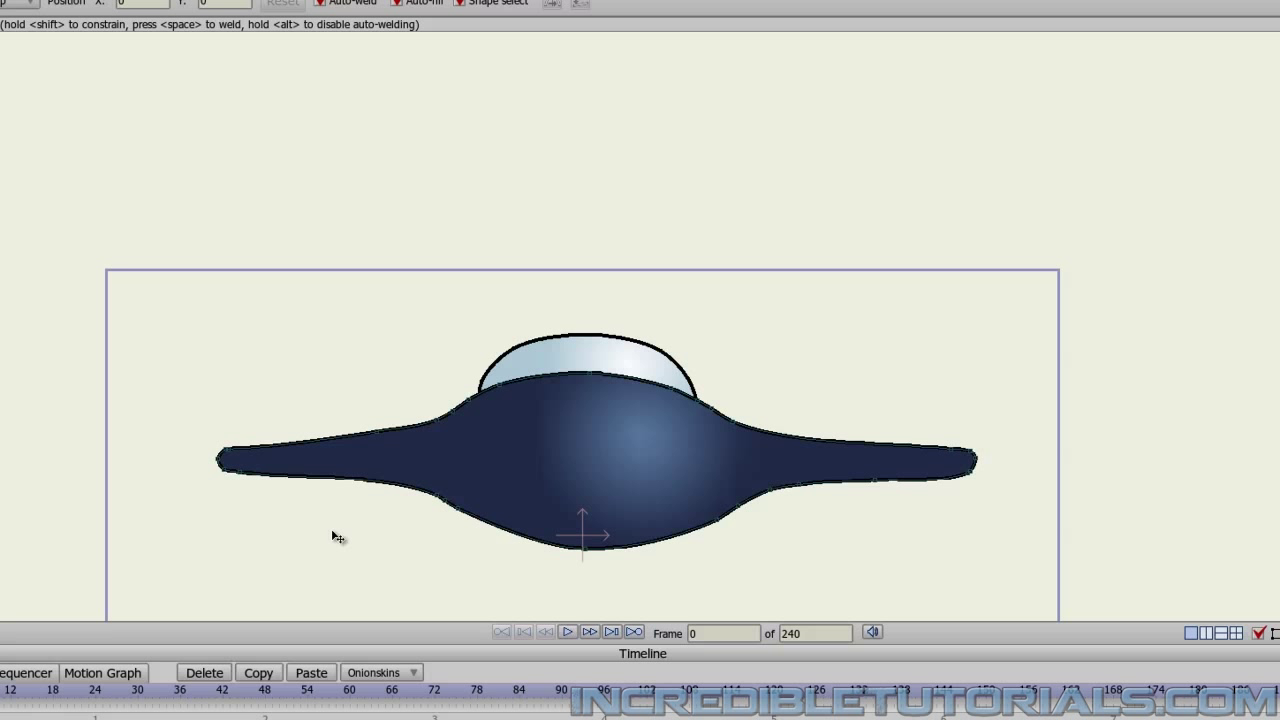
left_click(972, 469)
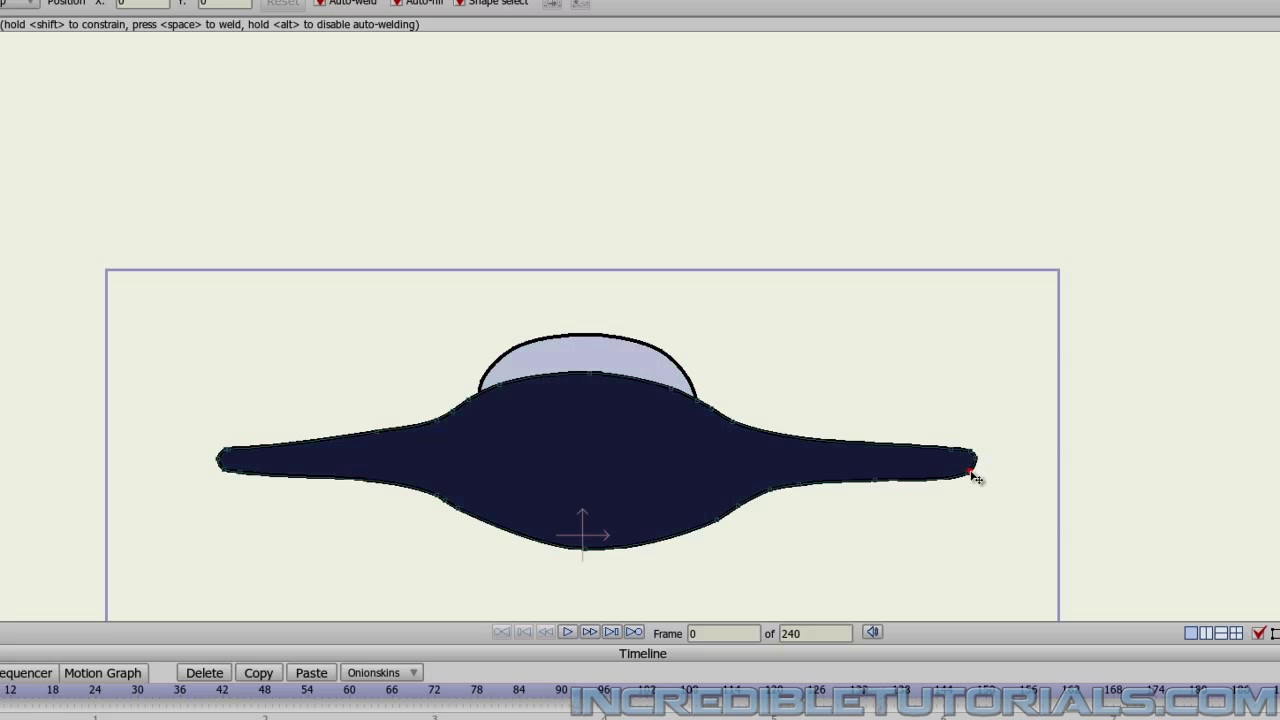
mouse_move(978, 476)
left_mouse_down()
mouse_move(983, 457)
mouse_move(968, 474)
left_mouse_up()
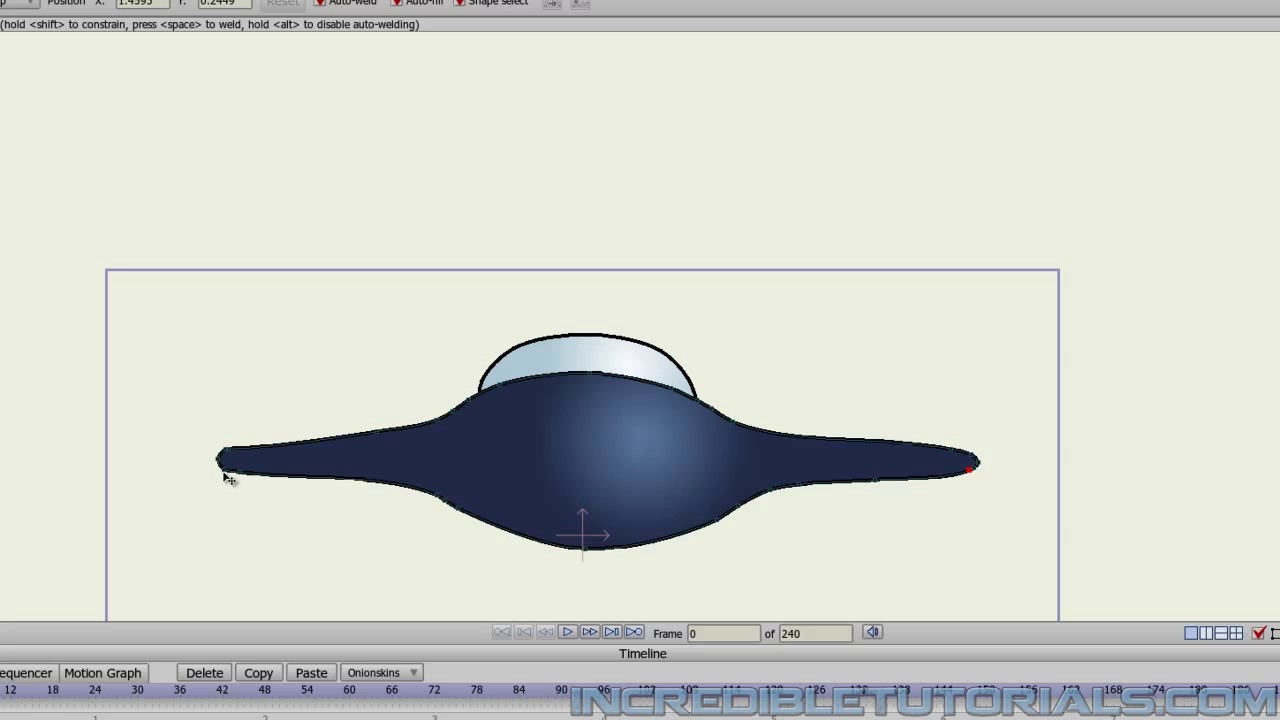
mouse_move(229, 480)
left_mouse_down()
mouse_move(226, 451)
mouse_move(245, 473)
left_mouse_up()
left_click(280, 526)
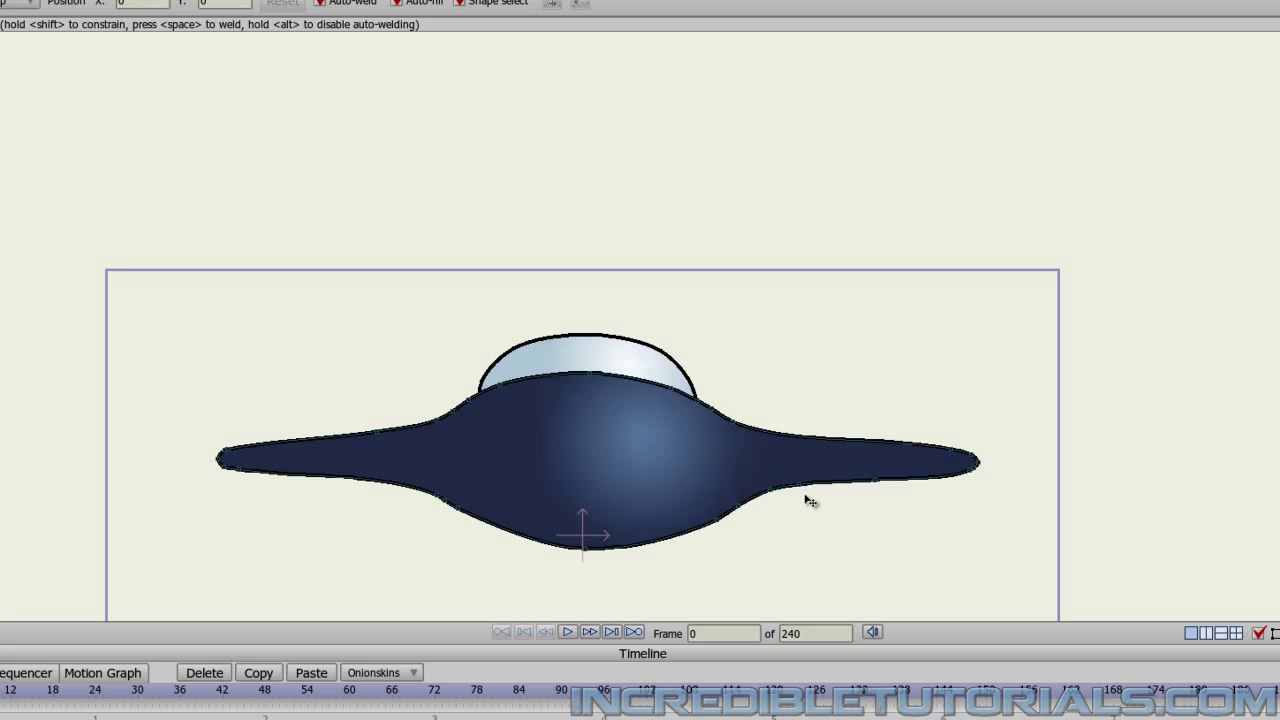